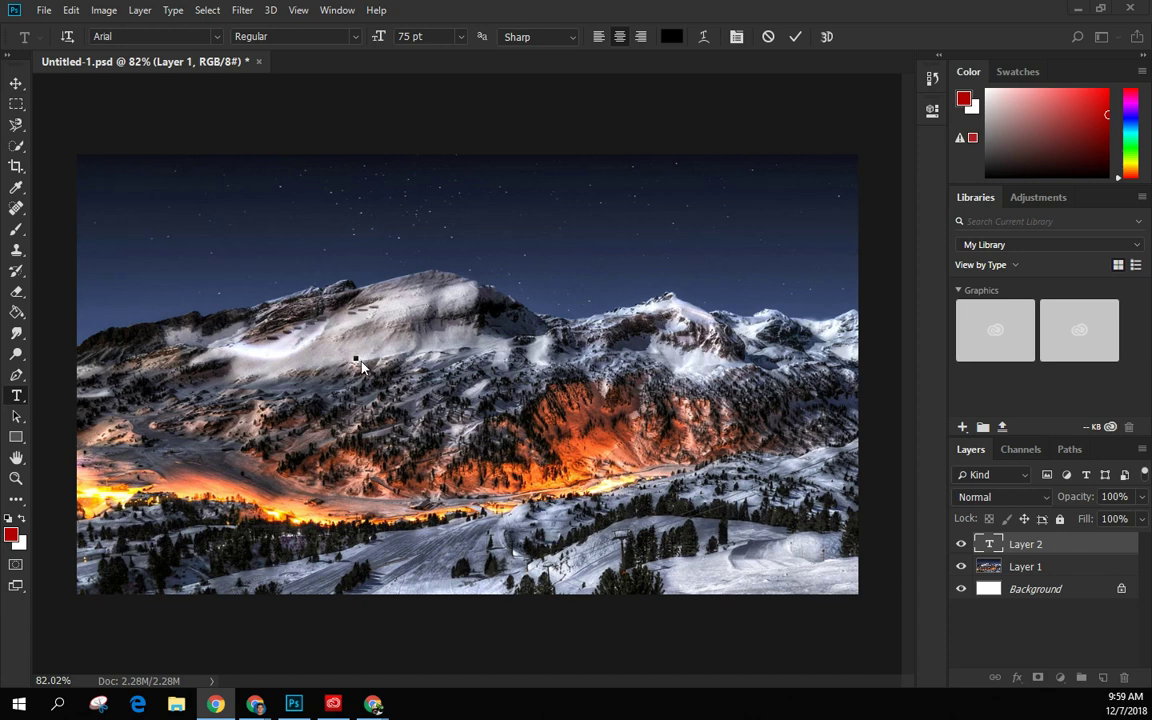
# - Open the Adobe Creative Cloud desktop app, check which account is signed in, and minimize it
pyautogui.click(18, 704)
pyautogui.scroll(-2, 141, 372)
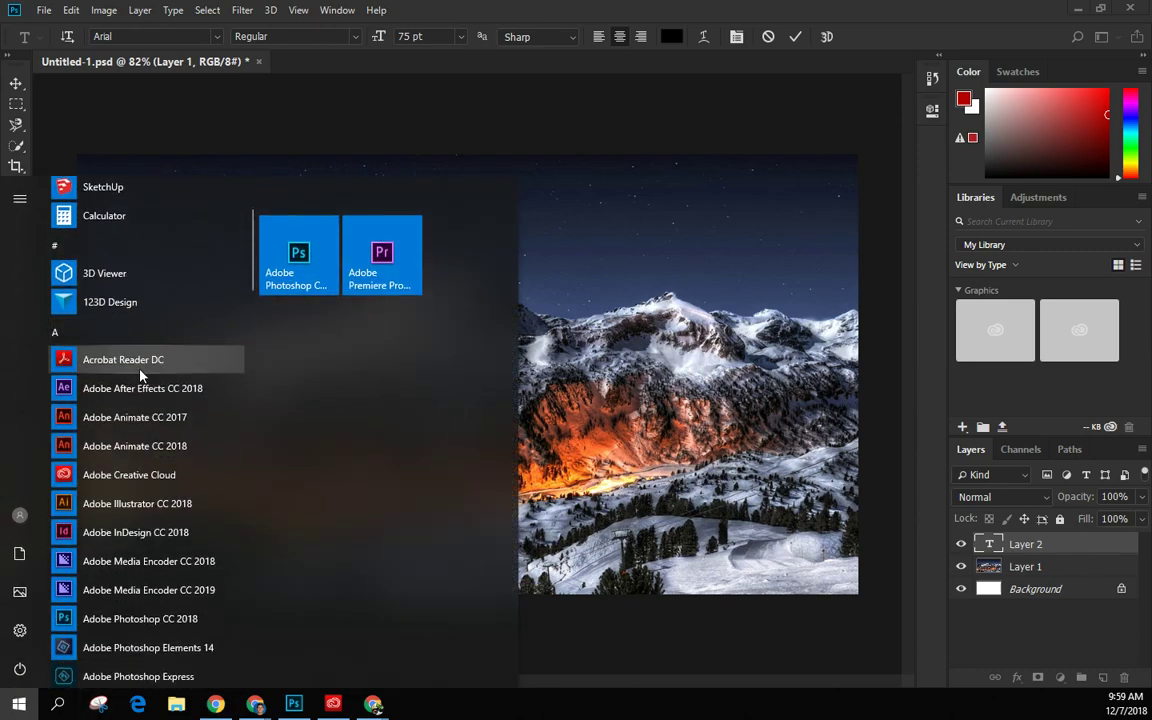
pyautogui.click(118, 476)
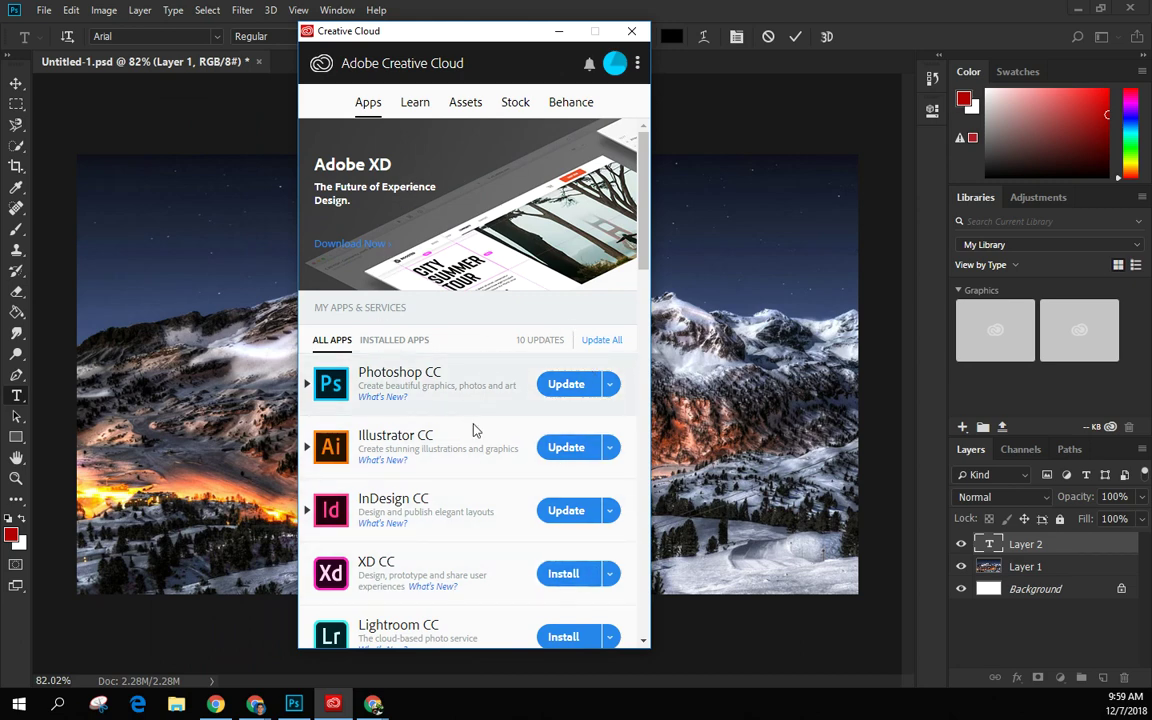
pyautogui.click(615, 64)
pyautogui.click(615, 66)
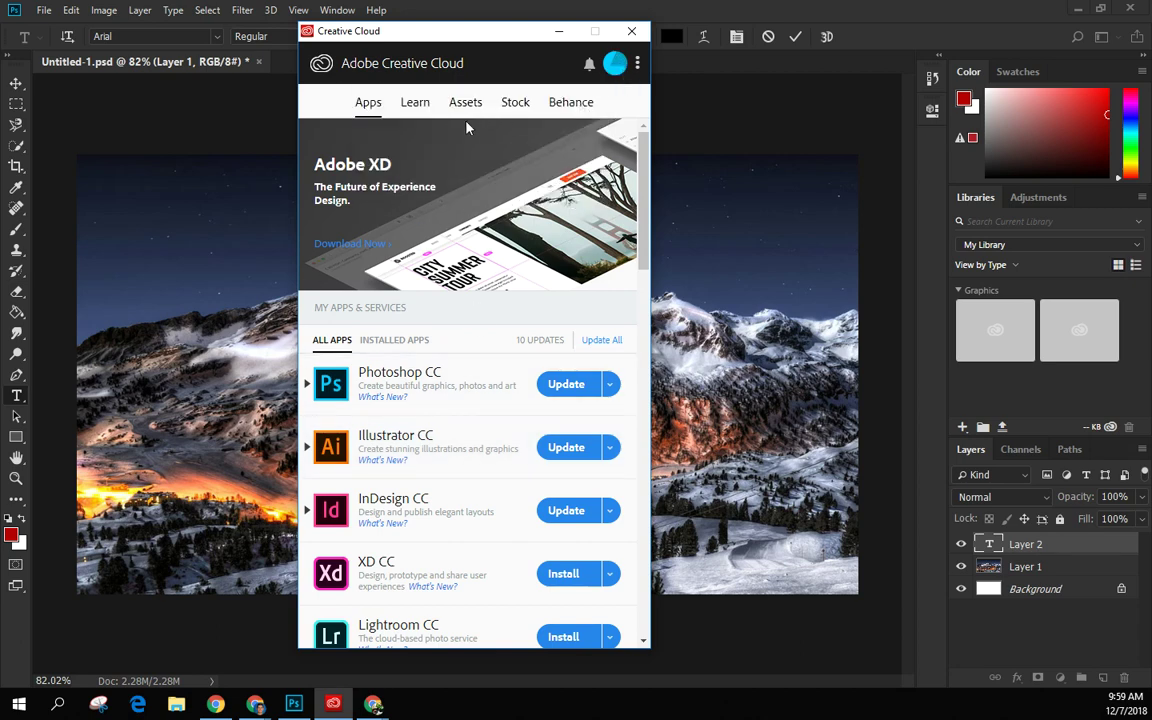
pyautogui.click(615, 66)
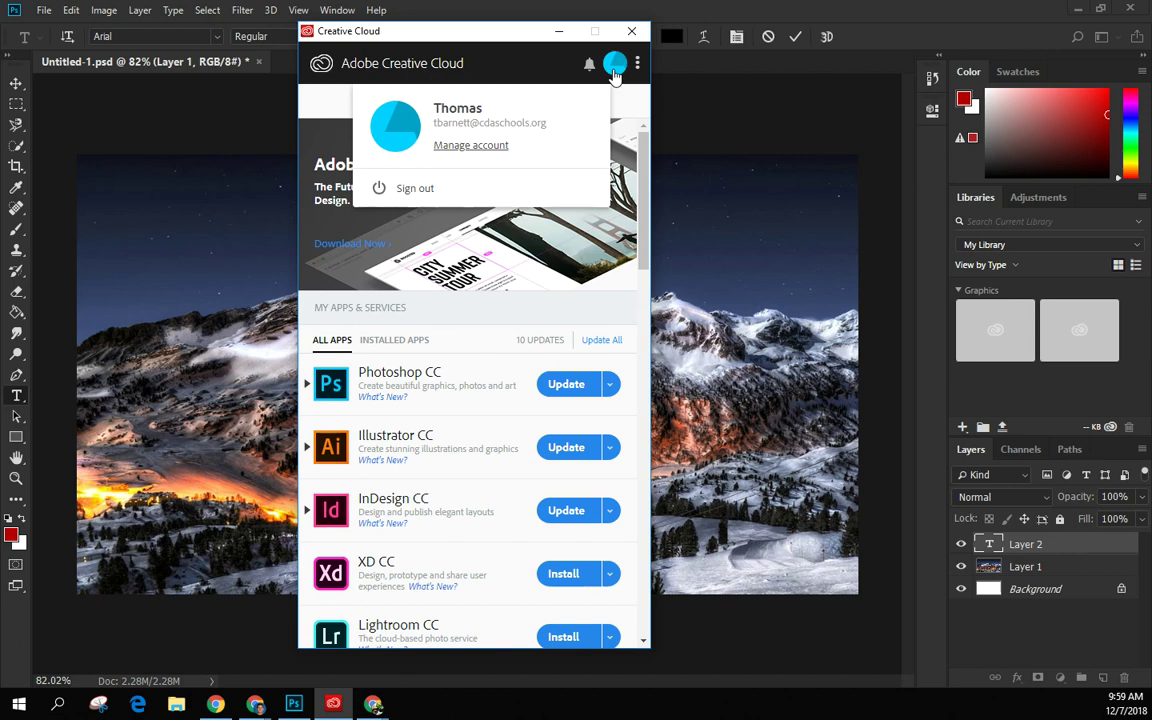
pyautogui.click(615, 68)
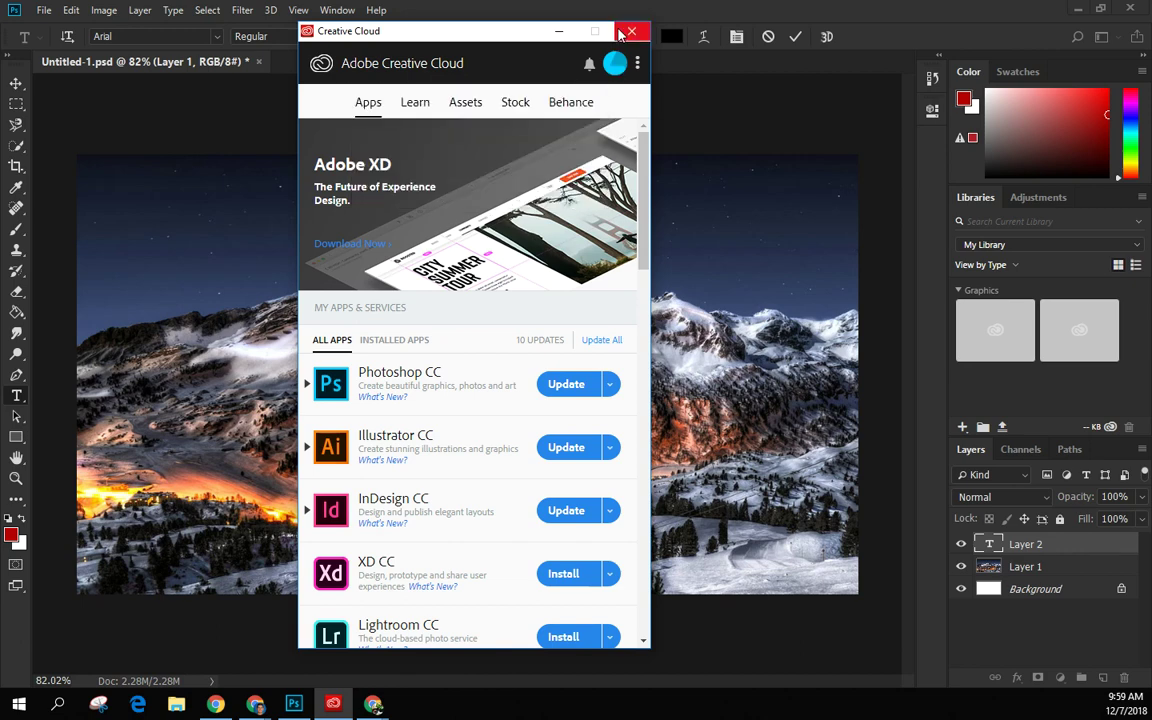
pyautogui.click(558, 33)
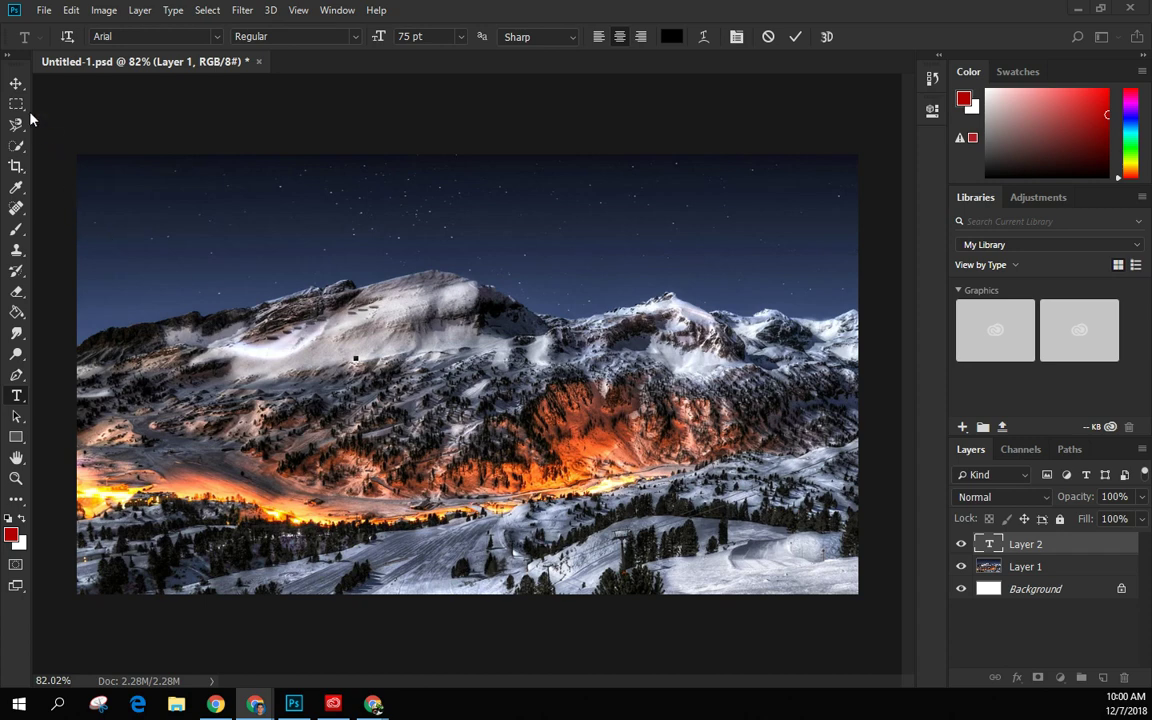
# - Enter the text "Hike" on the new text layer and enlarge it to 342 pt
pyautogui.click(16, 86)
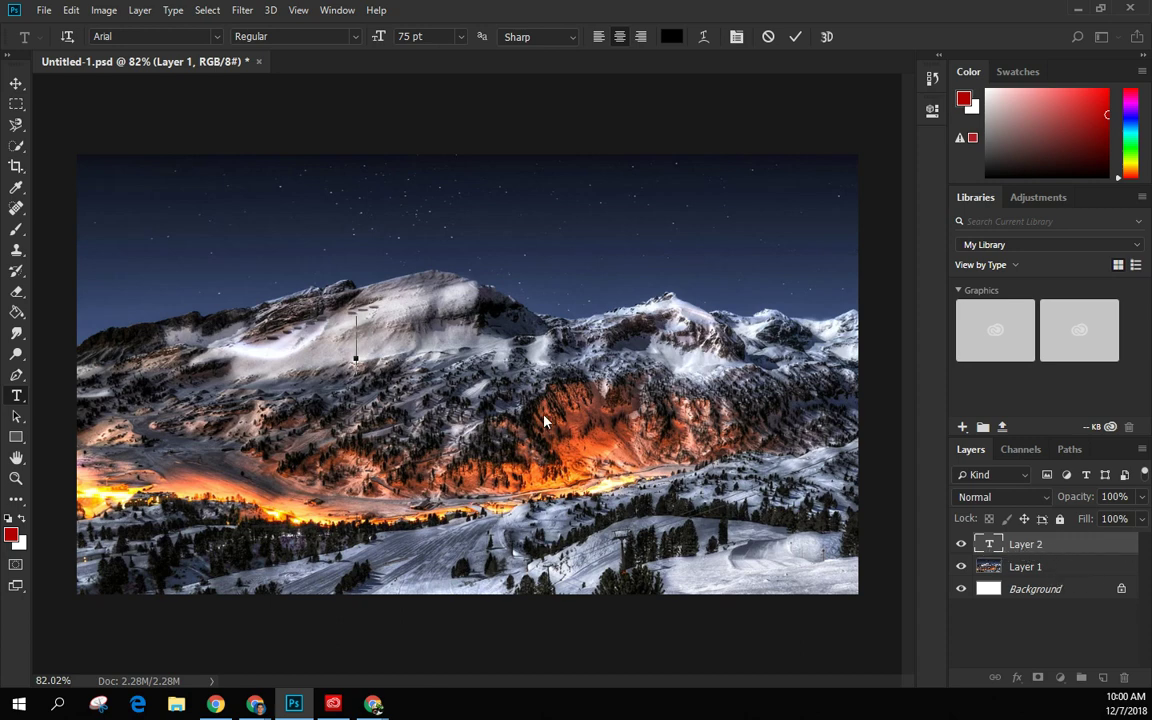
pyautogui.write('Hike')
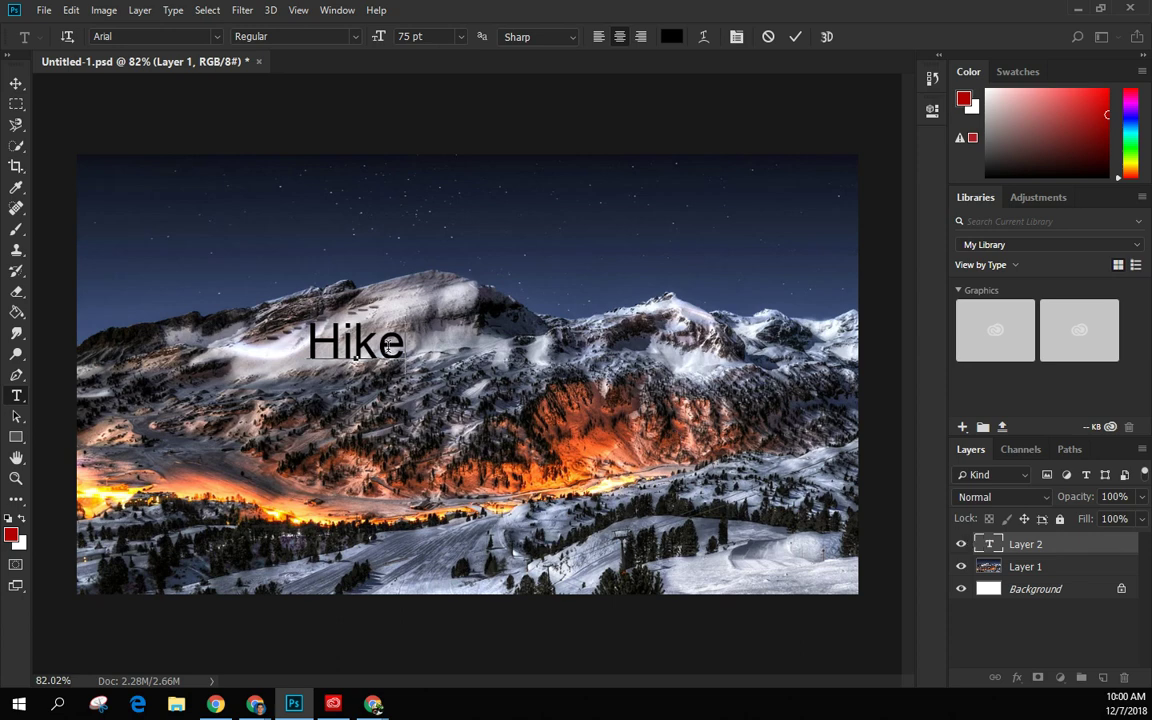
pyautogui.click(310, 341)
pyautogui.moveTo(407, 346); pyautogui.dragTo(316, 340)
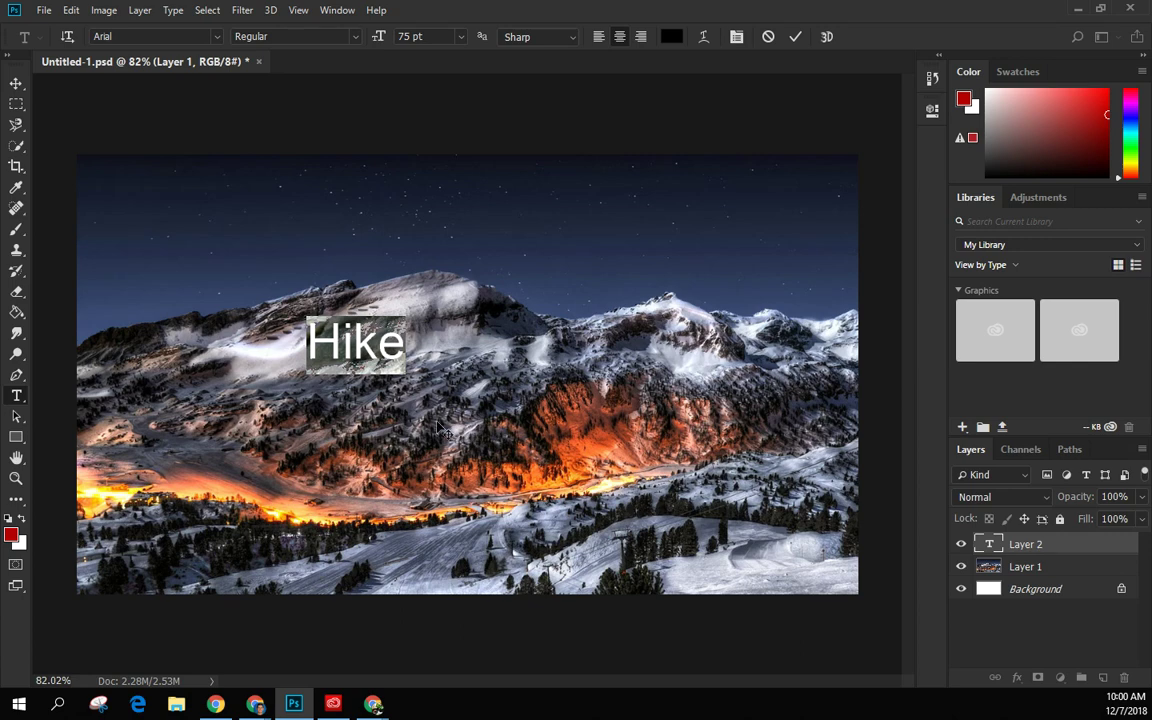
pyautogui.click(384, 348)
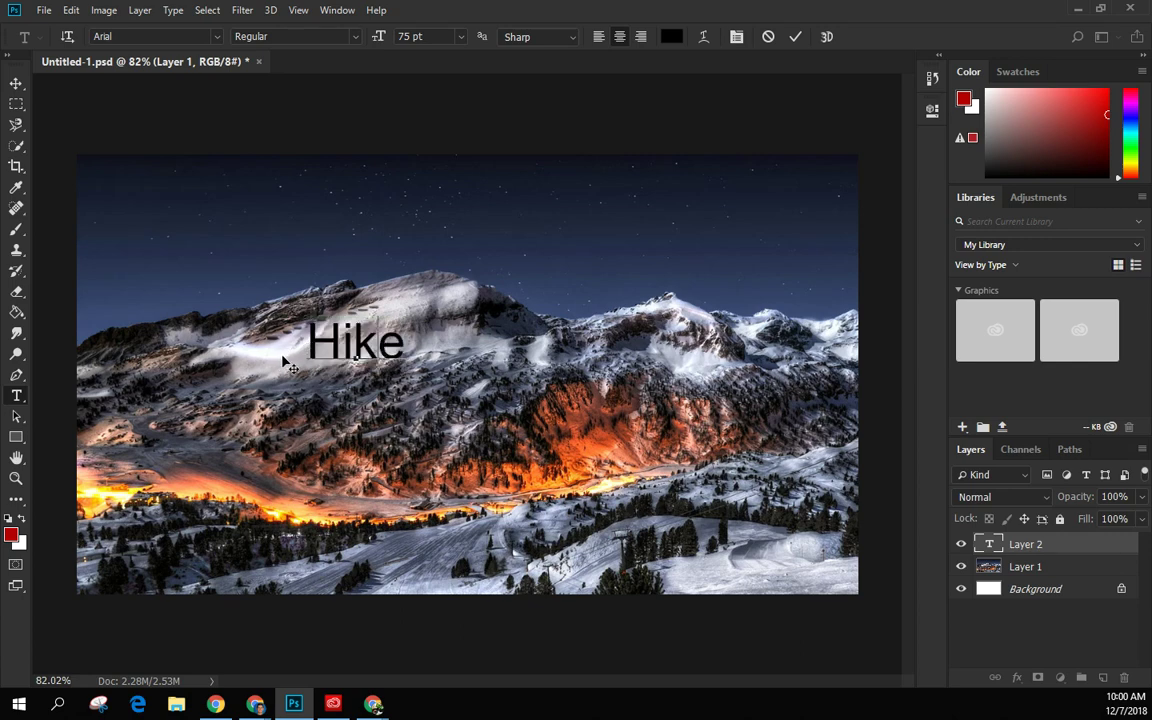
pyautogui.click(305, 345)
pyautogui.moveTo(305, 345); pyautogui.dragTo(405, 345)
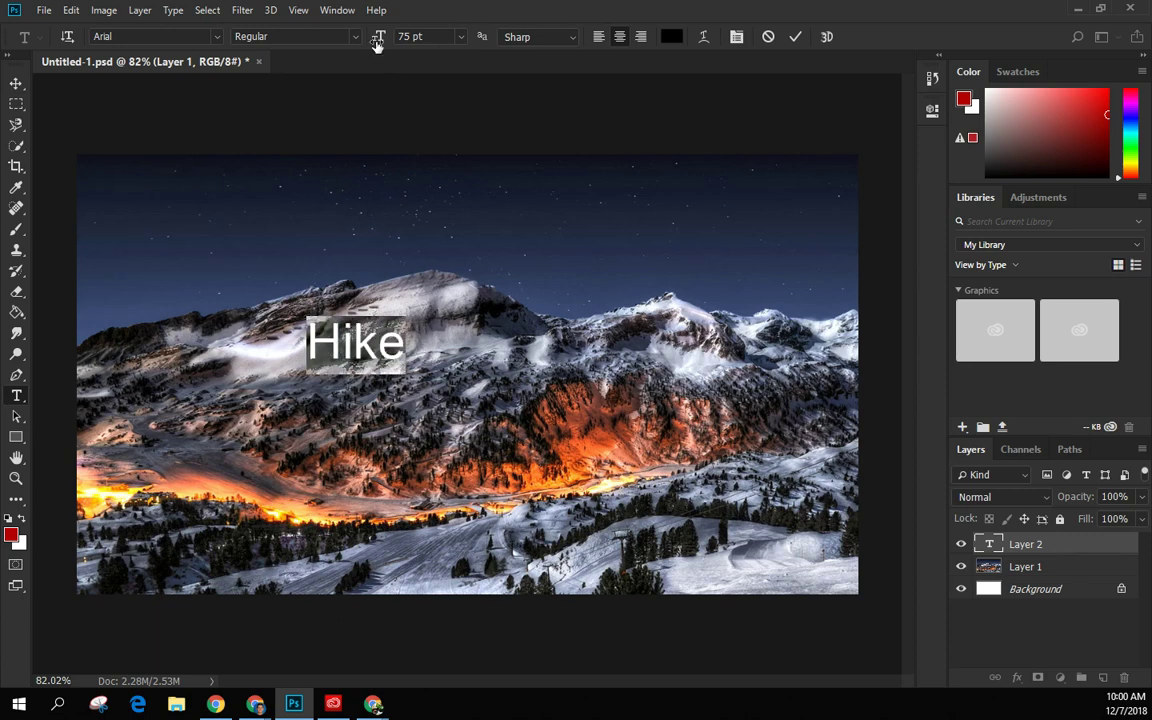
pyautogui.moveTo(377, 44); pyautogui.dragTo(590, 49)
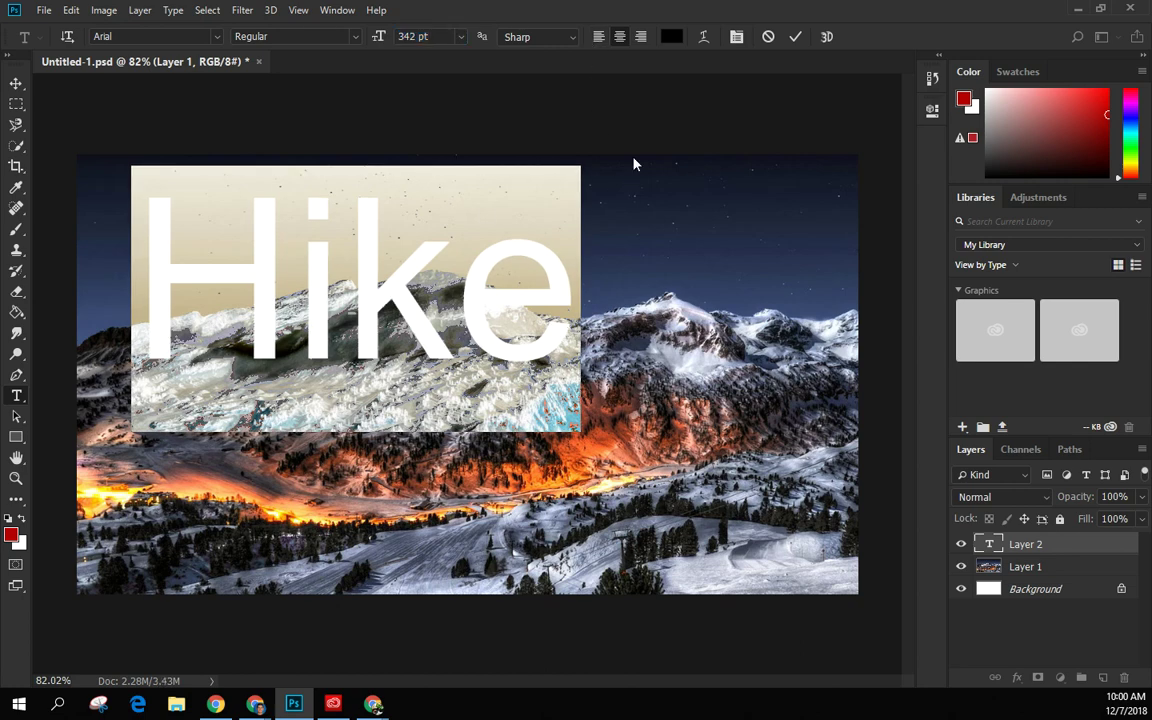
# - Change the color of the Hike text to white (ffffff)
pyautogui.click(671, 37)
pyautogui.moveTo(213, 244); pyautogui.dragTo(95, 163)
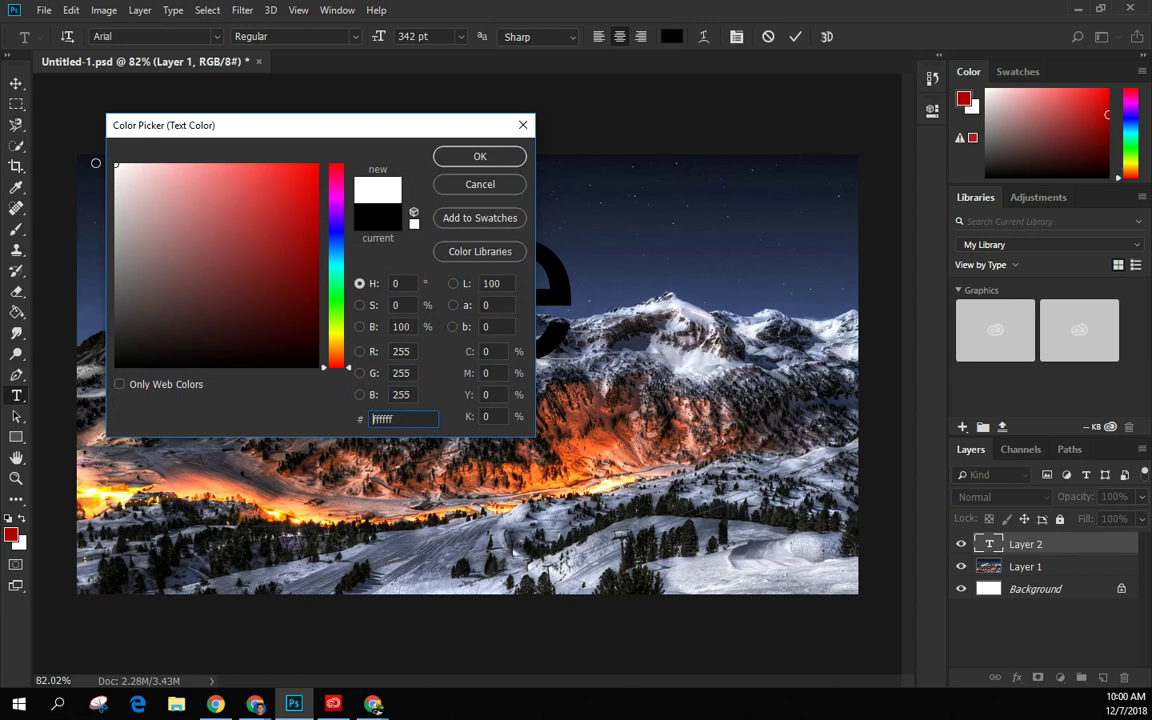
pyautogui.click(450, 157)
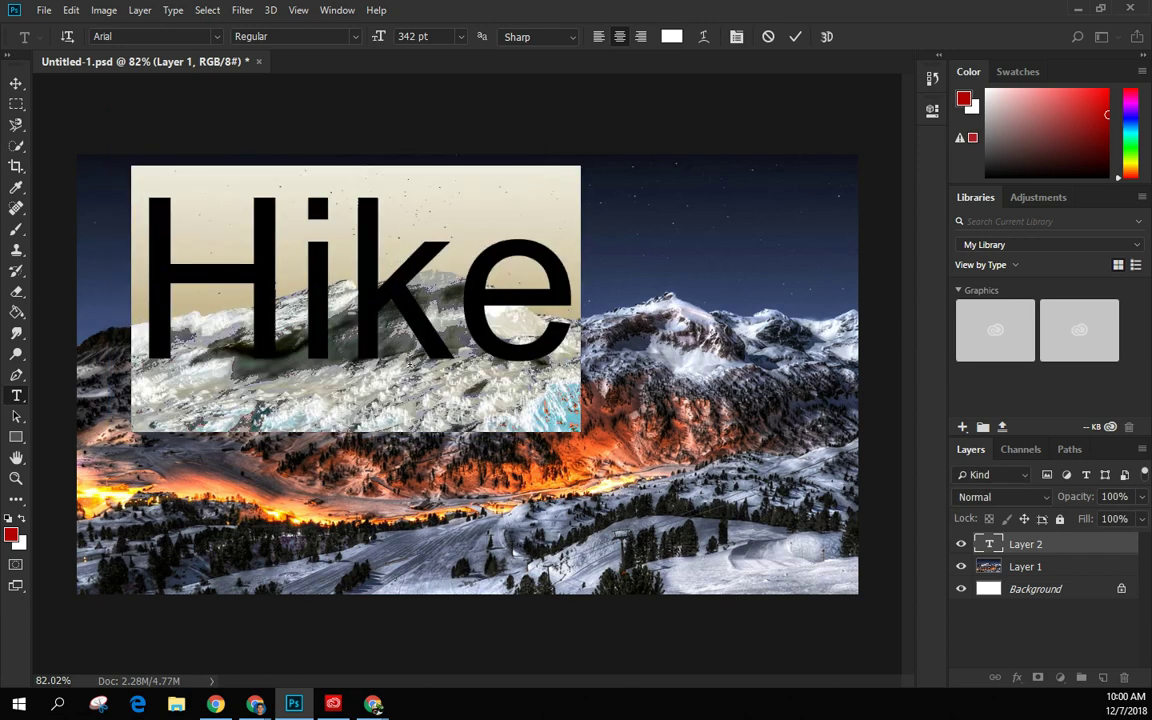
# - Move the Hike text to the center of the mountain image
pyautogui.click(16, 83)
pyautogui.moveTo(378, 312); pyautogui.dragTo(480, 397)
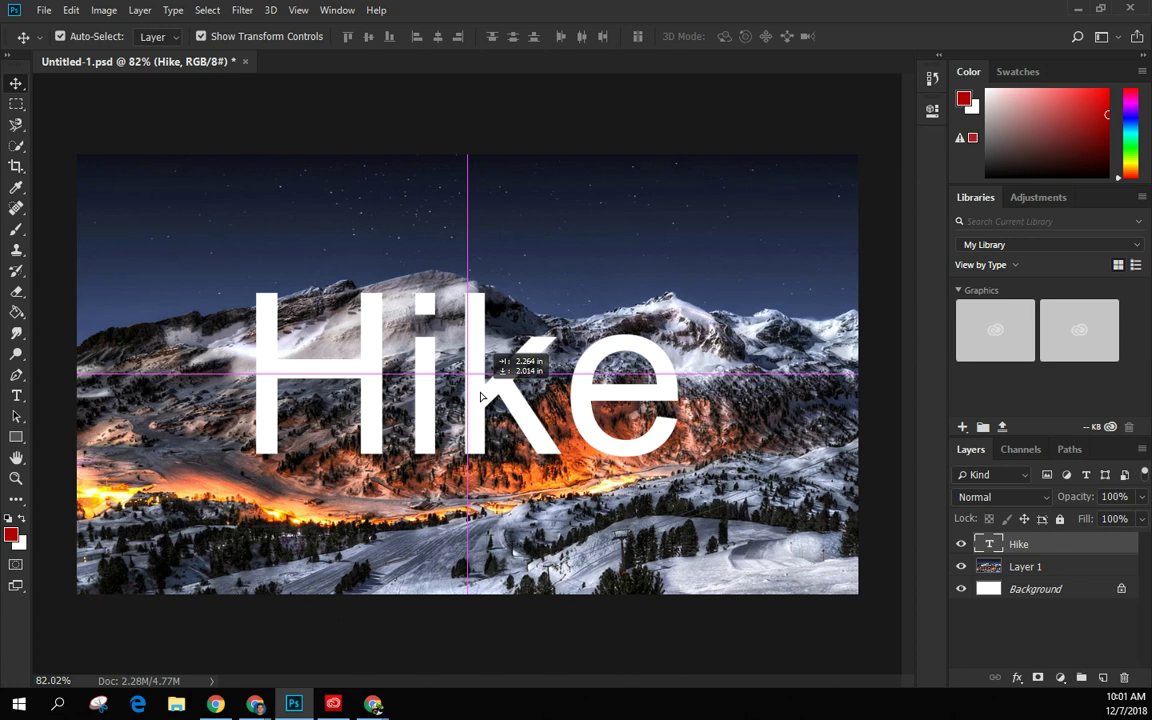
pyautogui.moveTo(480, 397); pyautogui.dragTo(480, 397)
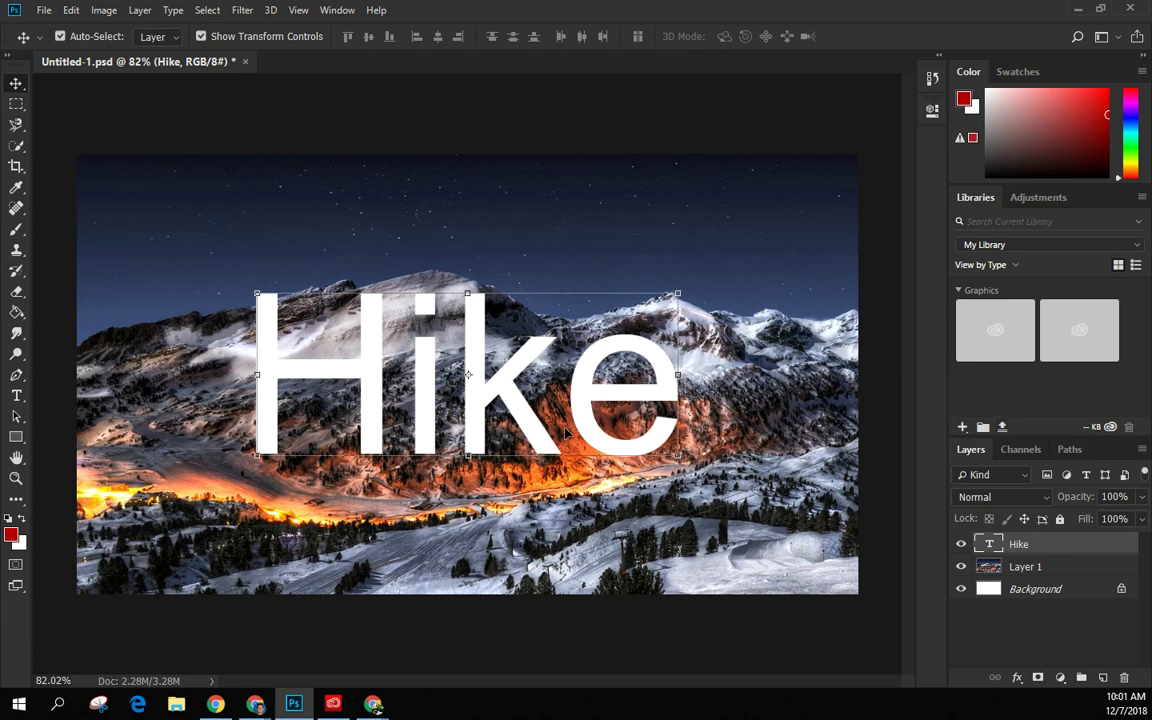
# - Select the whole word Hike, look through the available fonts, and open the Adobe Fonts website to add fonts from Typekit
pyautogui.click(16, 396)
pyautogui.moveTo(252, 380); pyautogui.dragTo(673, 388)
pyautogui.click(673, 388)
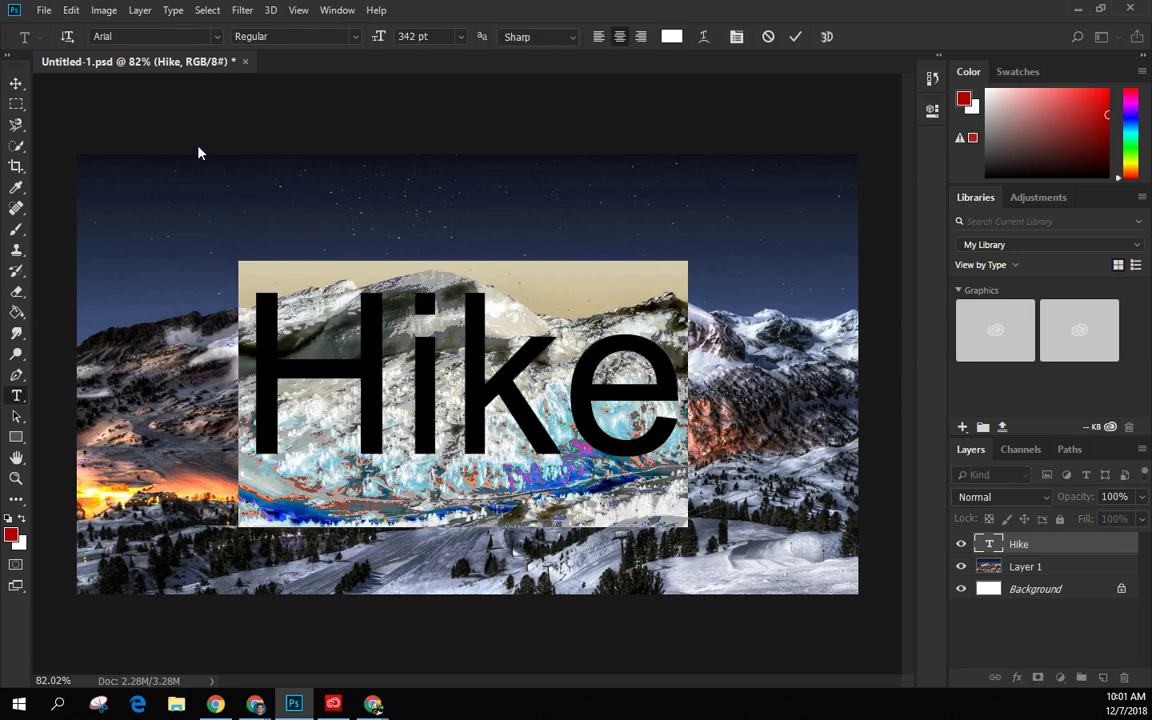
pyautogui.click(217, 37)
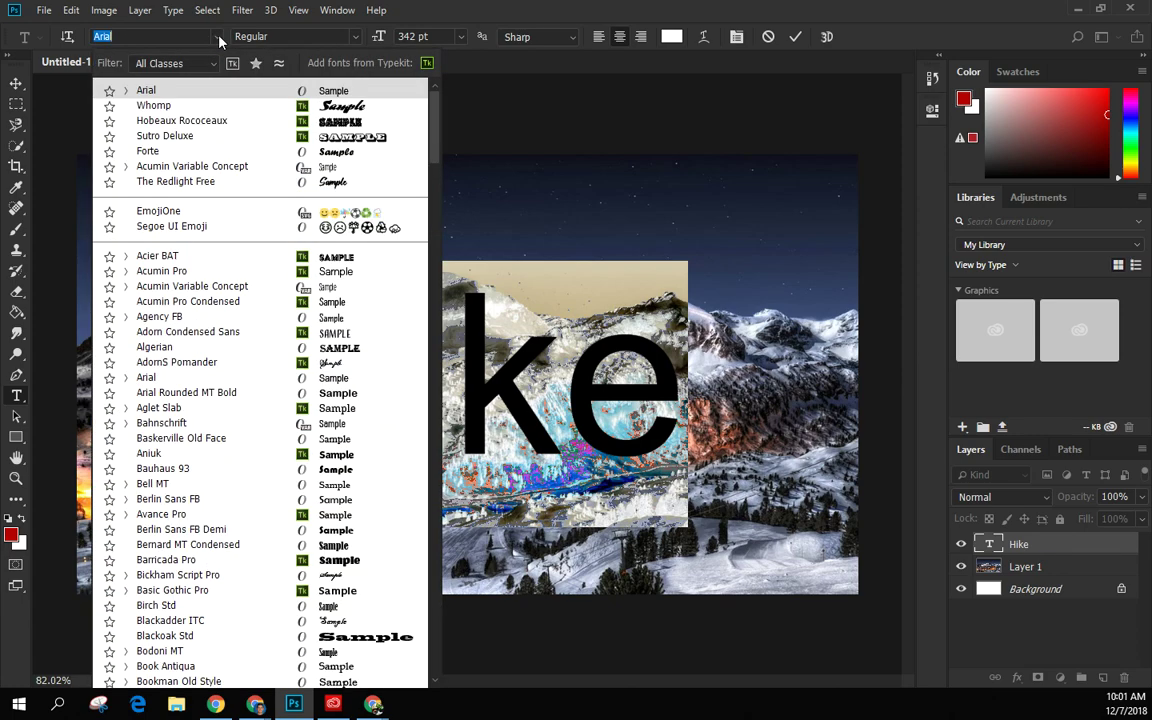
pyautogui.moveTo(441, 156); pyautogui.dragTo(443, 124)
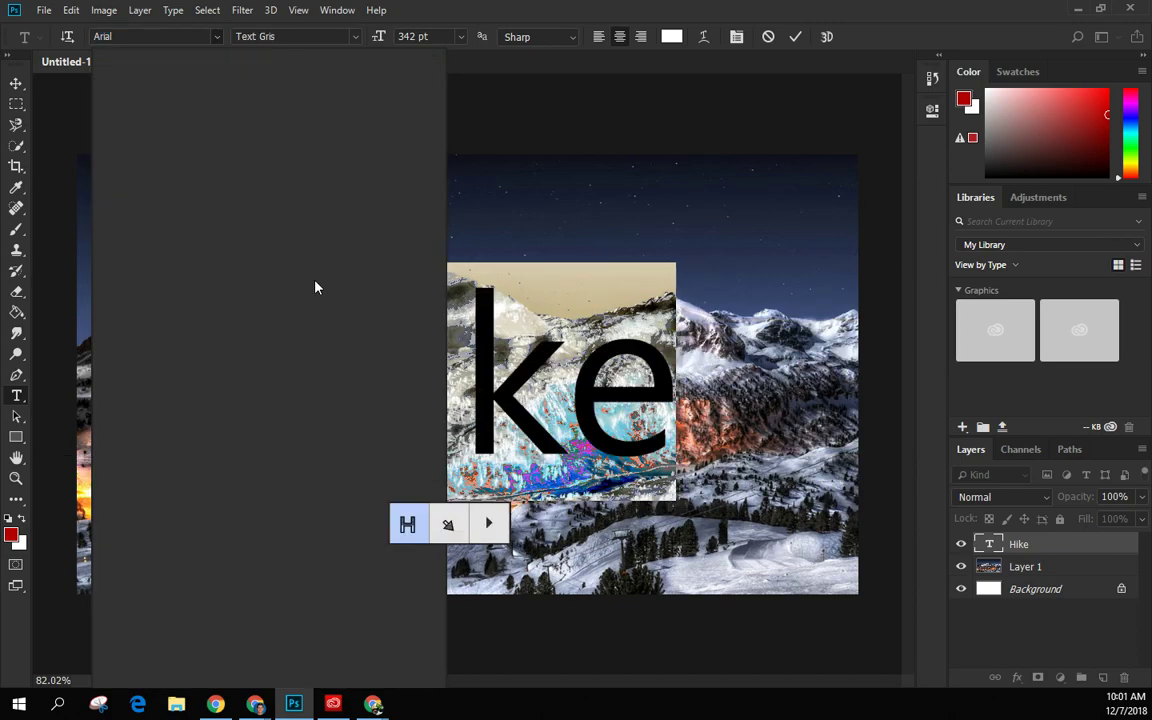
pyautogui.click(216, 37)
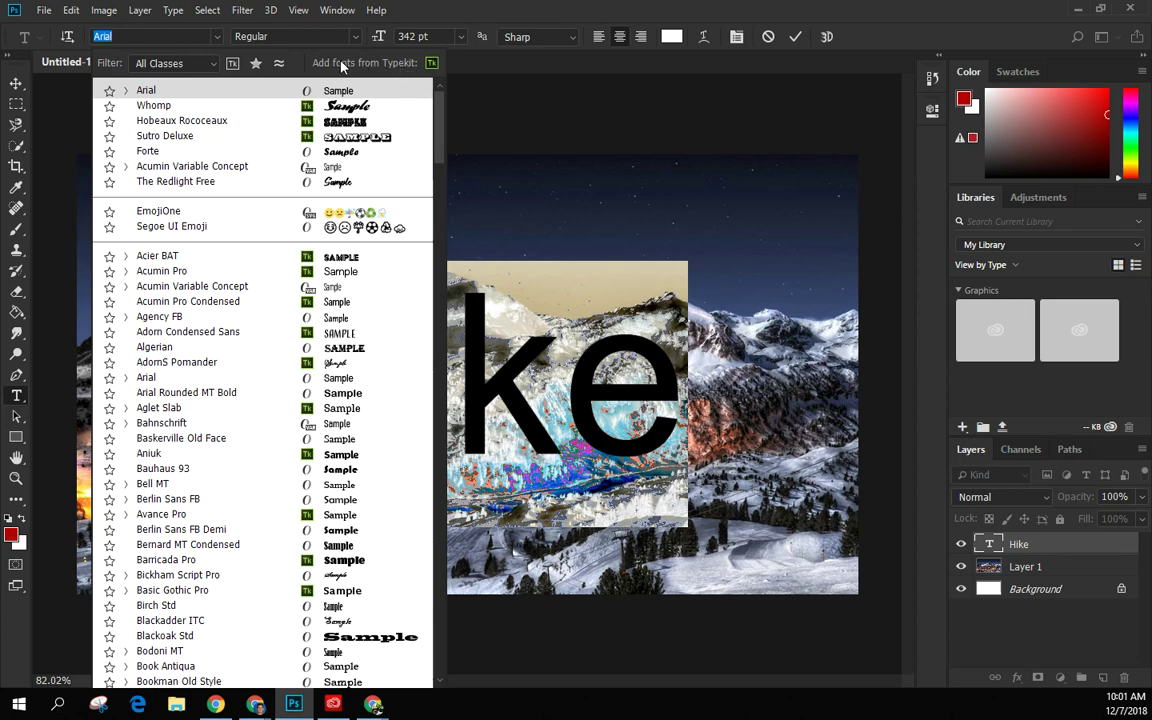
pyautogui.click(434, 64)
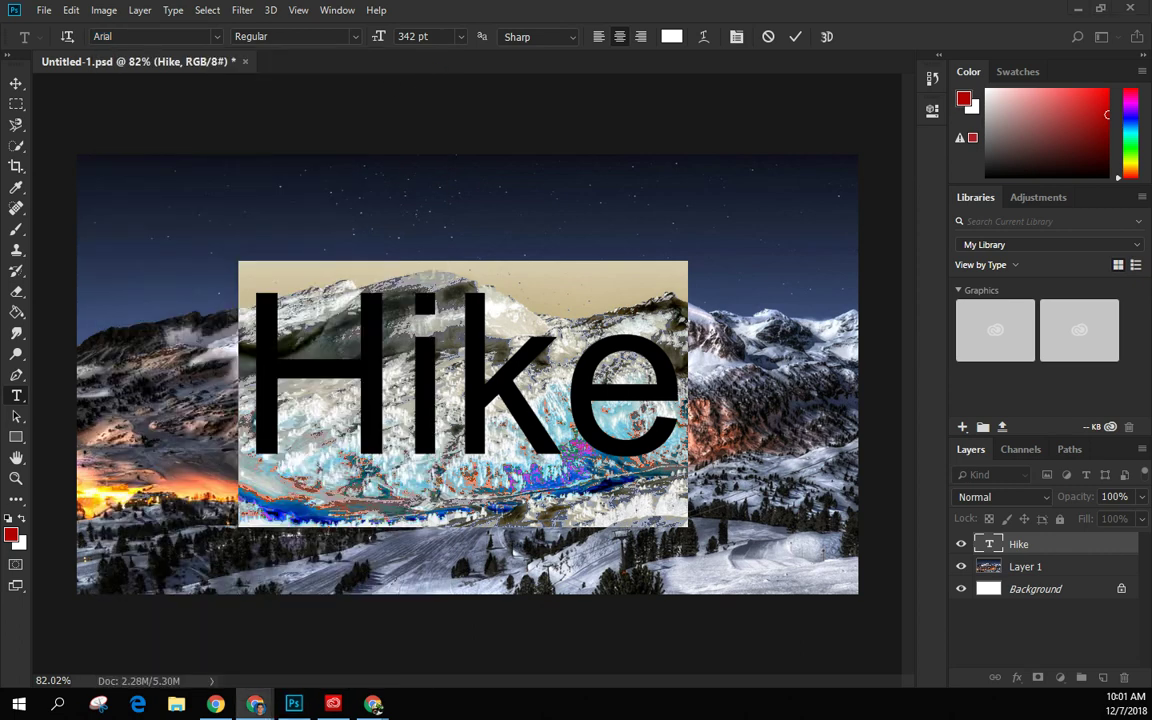
pyautogui.moveTo(0, 68); pyautogui.dragTo(697, 184)
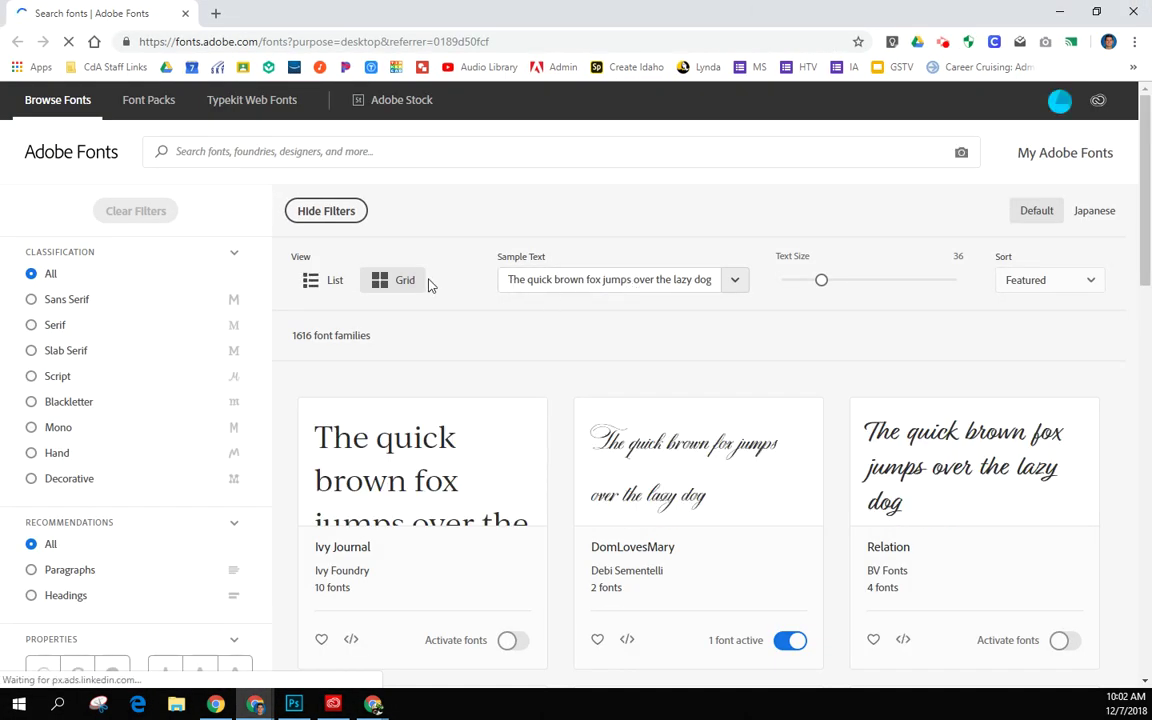
# - Browse the featured font families on Adobe Fonts and filter them by the Decorative classification
pyautogui.scroll(-2, 733, 427)
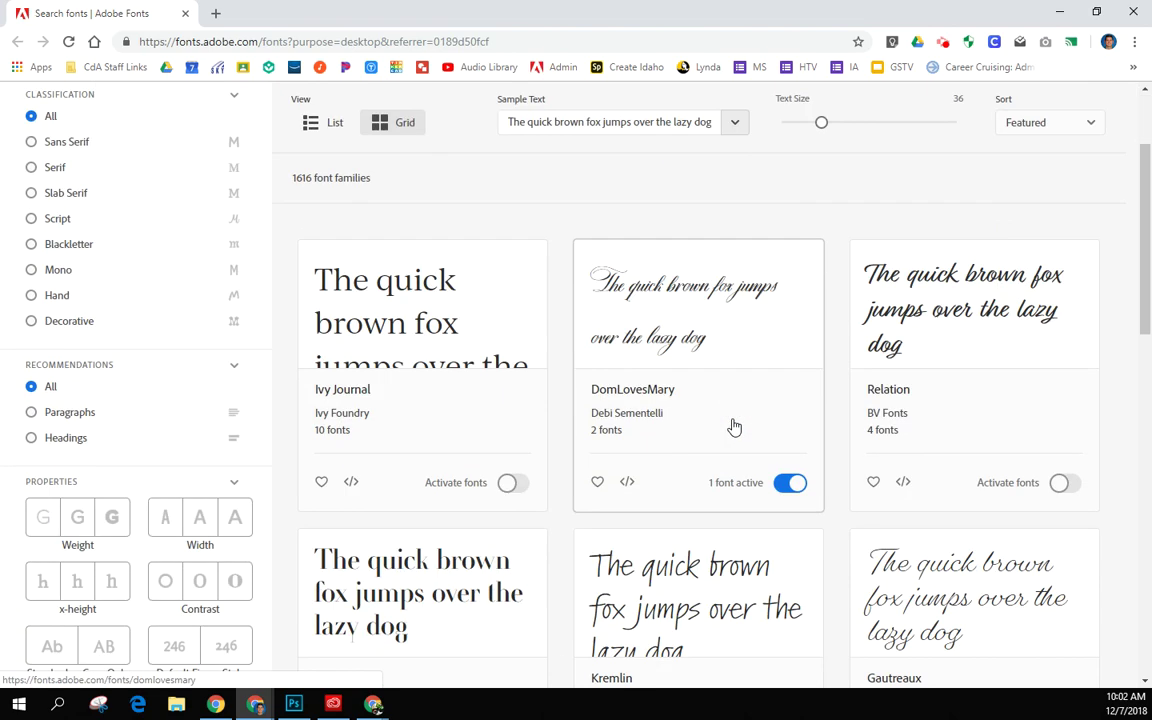
pyautogui.scroll(-10, 838, 460)
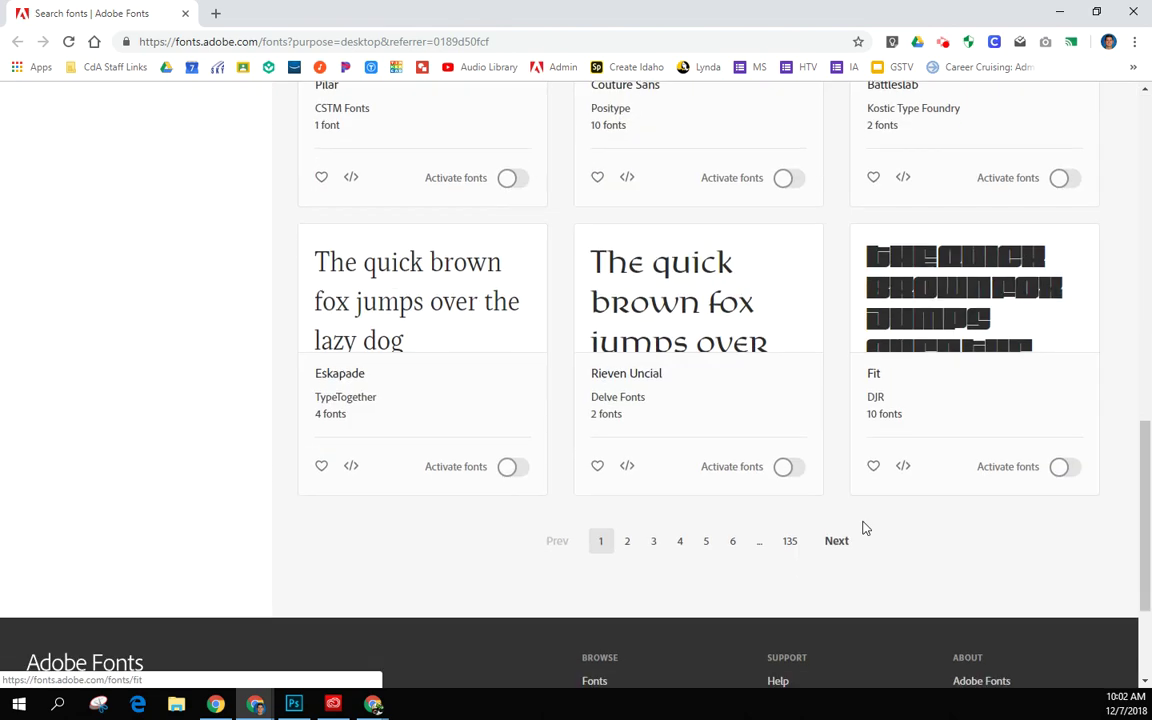
pyautogui.scroll(5, 510, 490)
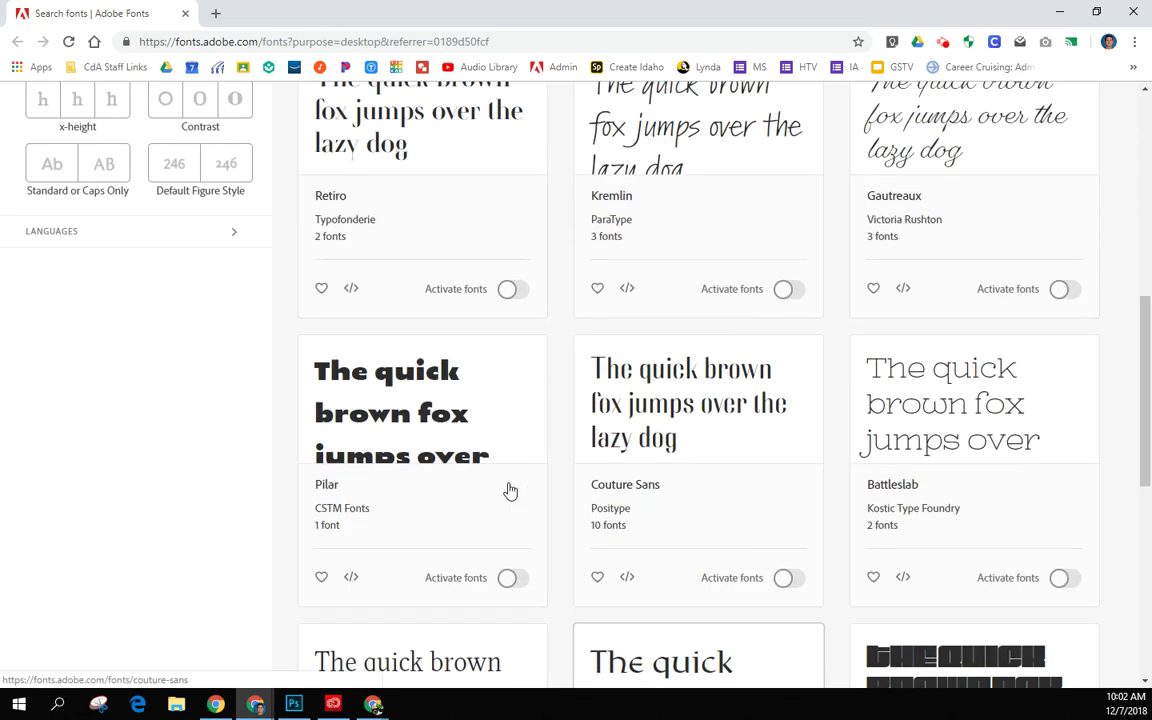
pyautogui.scroll(5, 510, 490)
pyautogui.scroll(-1, 343, 478)
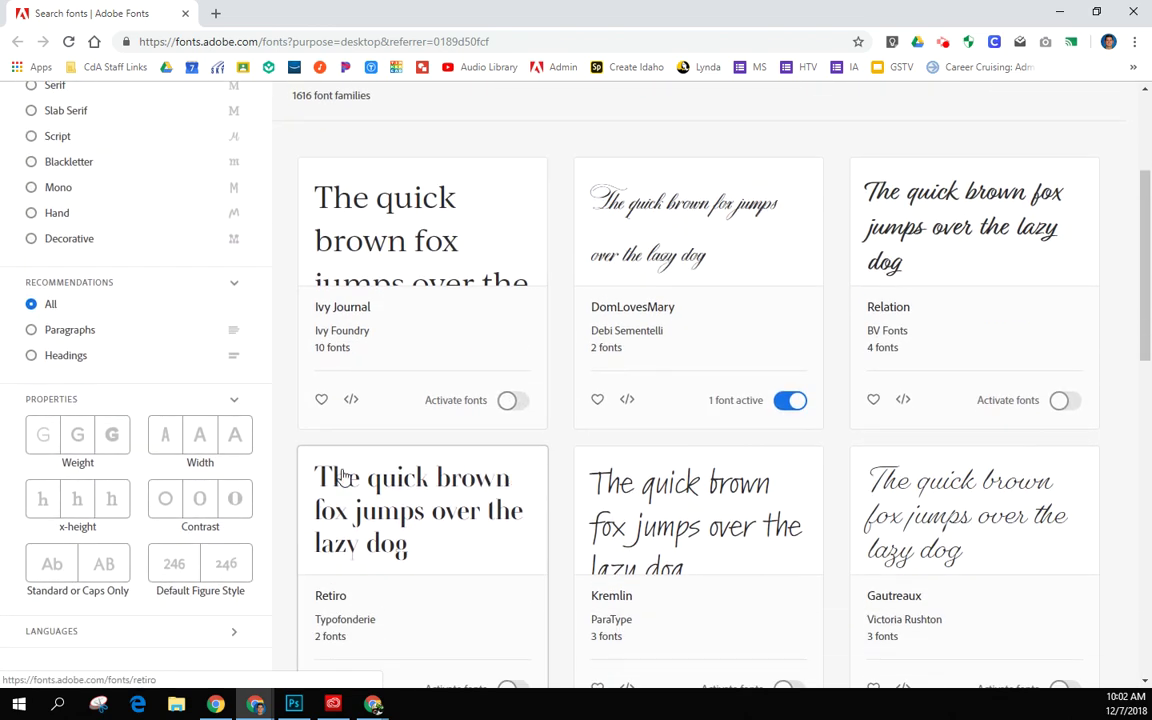
pyautogui.scroll(3, 185, 455)
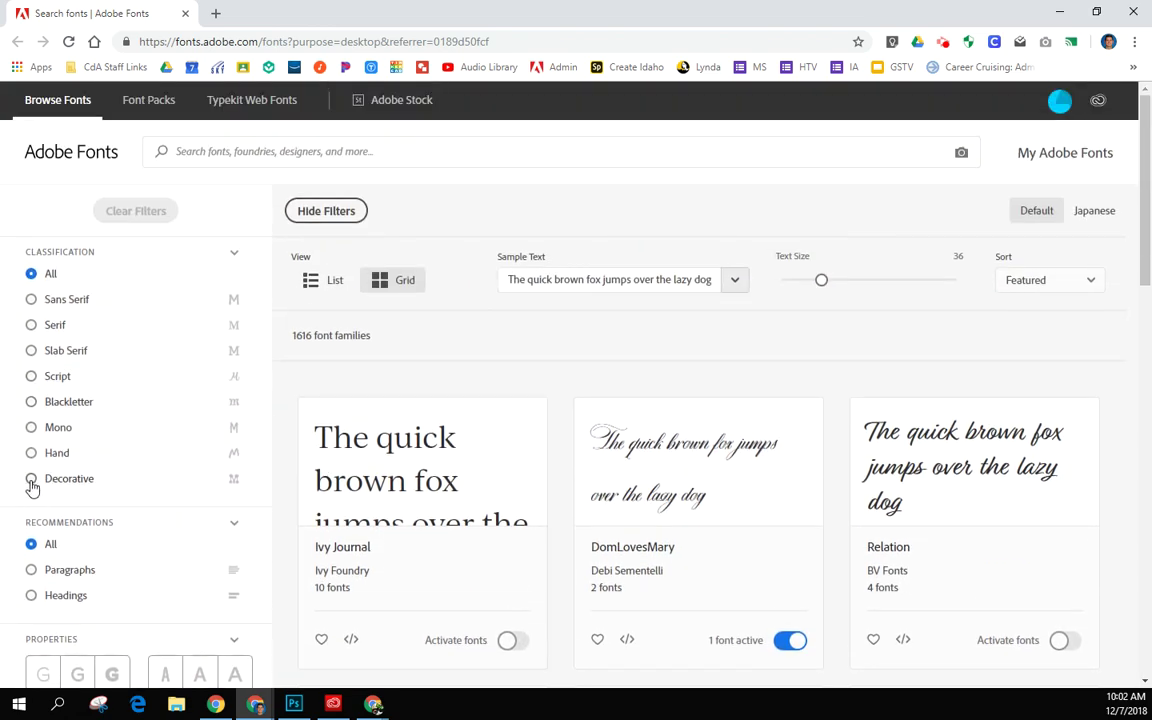
pyautogui.click(33, 486)
# - Activate the Regulator Nova font from the decorative font families
pyautogui.scroll(-1, 721, 467)
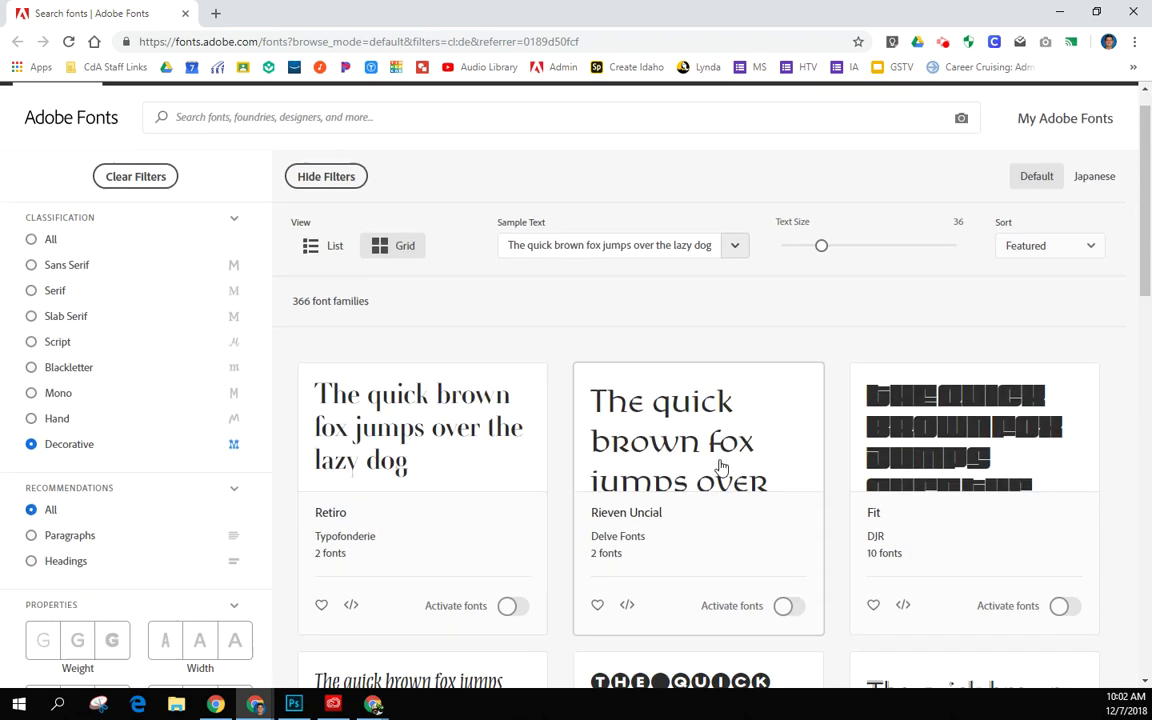
pyautogui.scroll(-2, 721, 467)
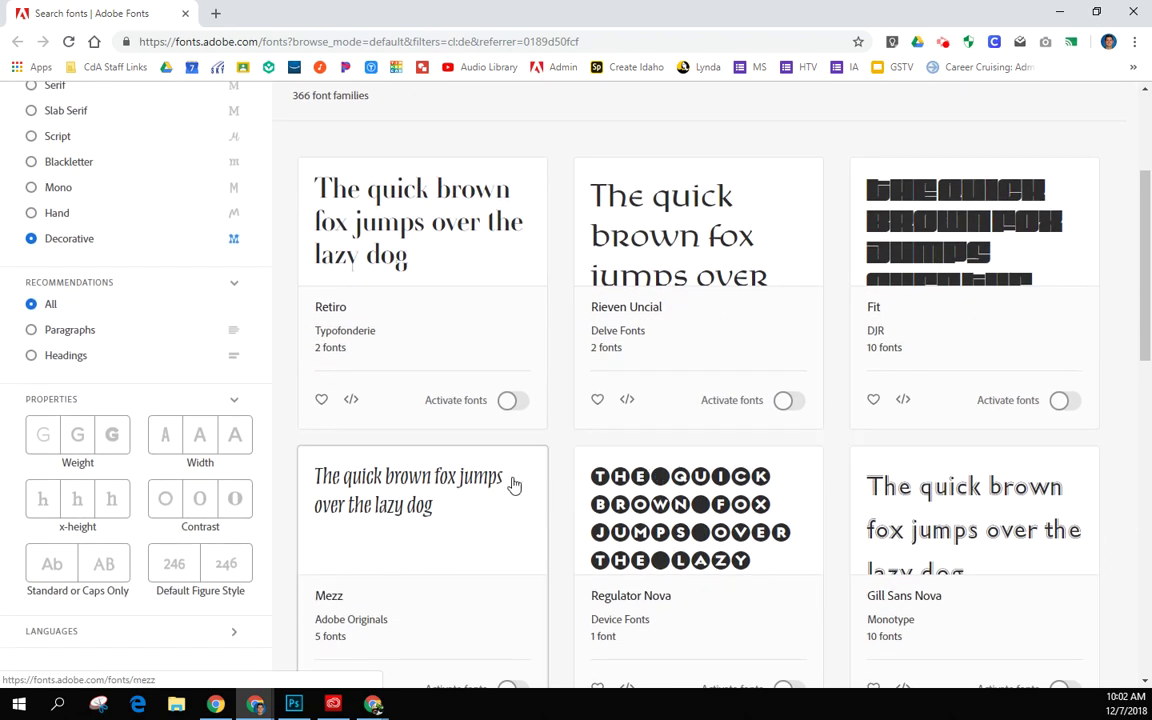
pyautogui.scroll(-2, 740, 494)
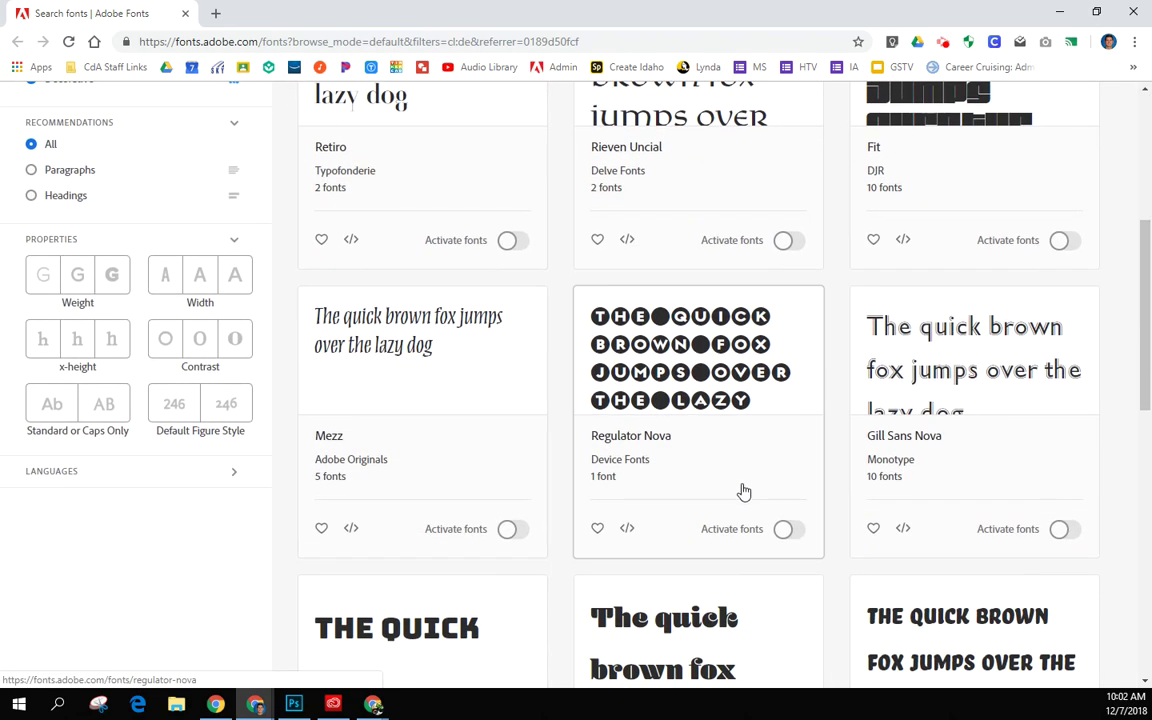
pyautogui.click(785, 530)
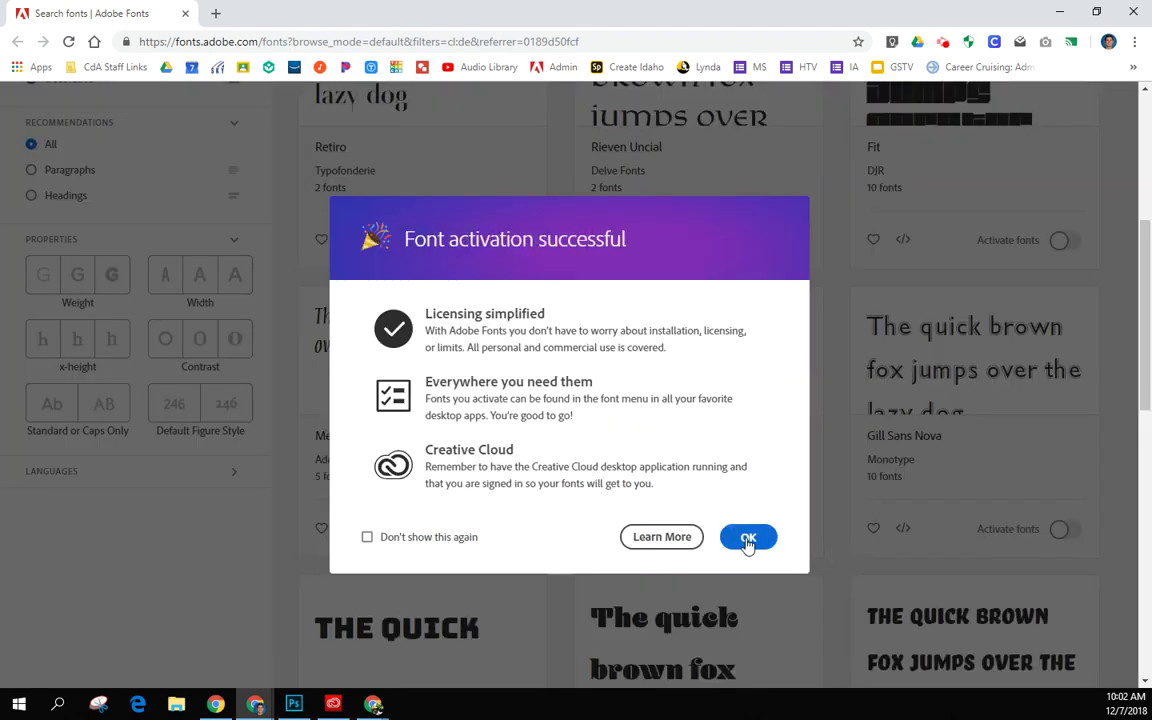
pyautogui.click(754, 535)
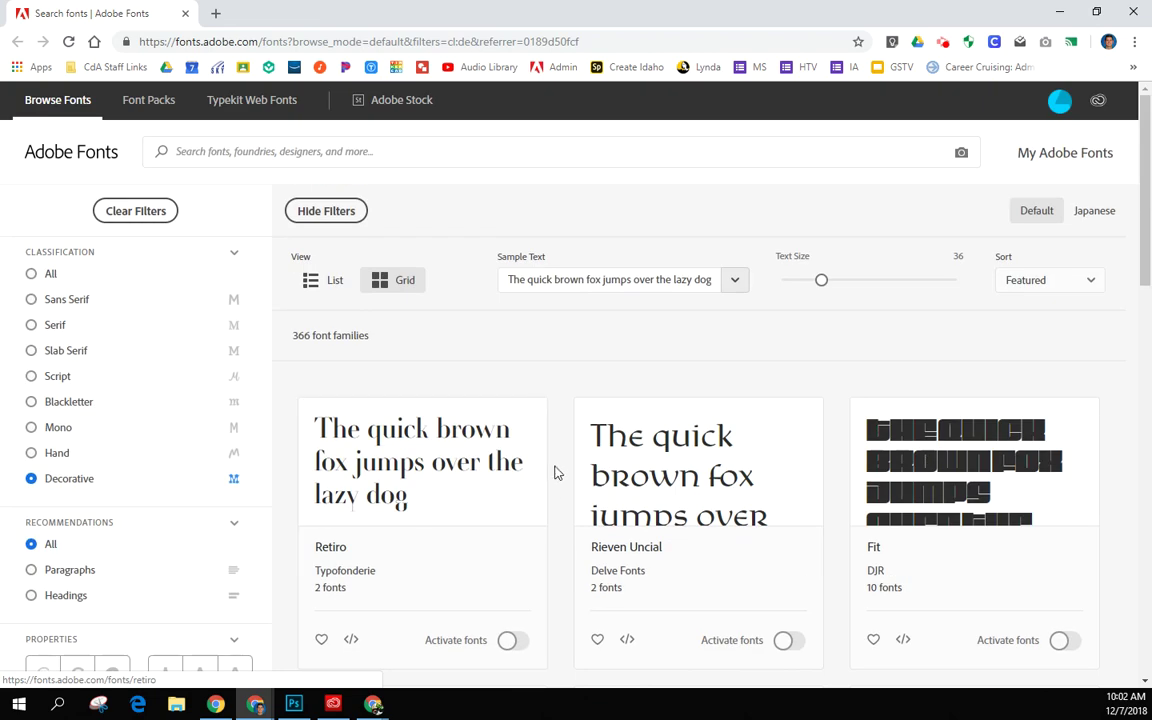
# - Open the Font Packs collection on Adobe Fonts and browse the curated packs
pyautogui.scroll(-4, 553, 460)
pyautogui.scroll(4, 556, 457)
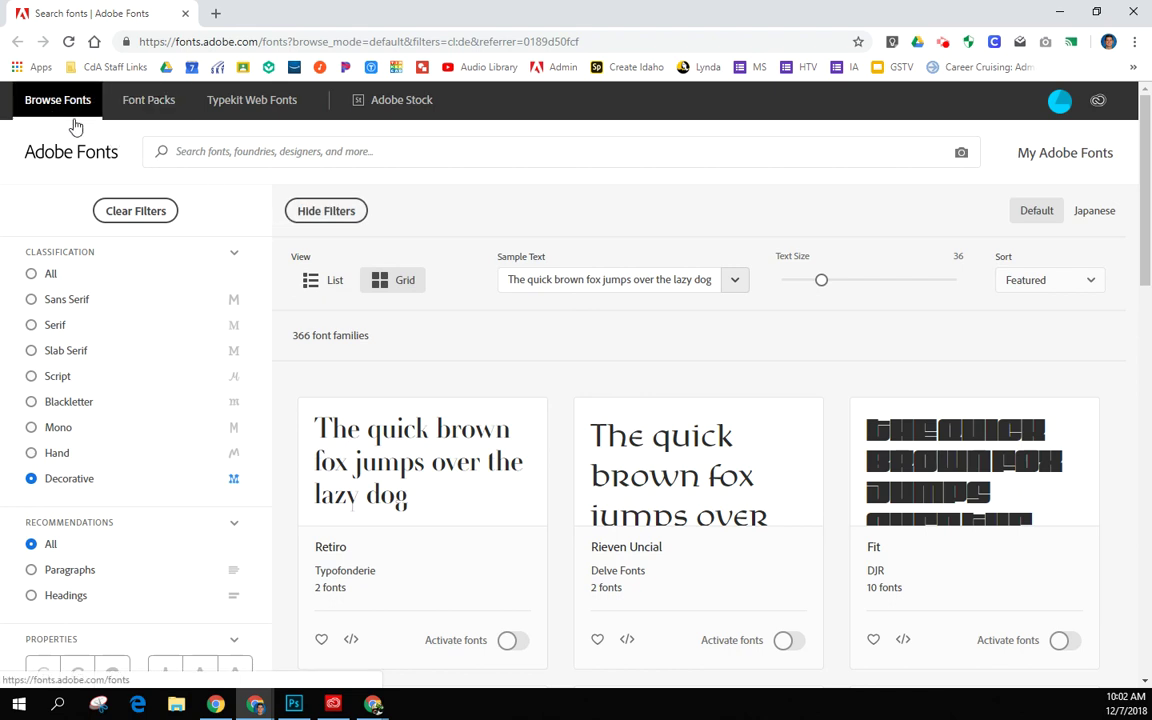
pyautogui.click(148, 112)
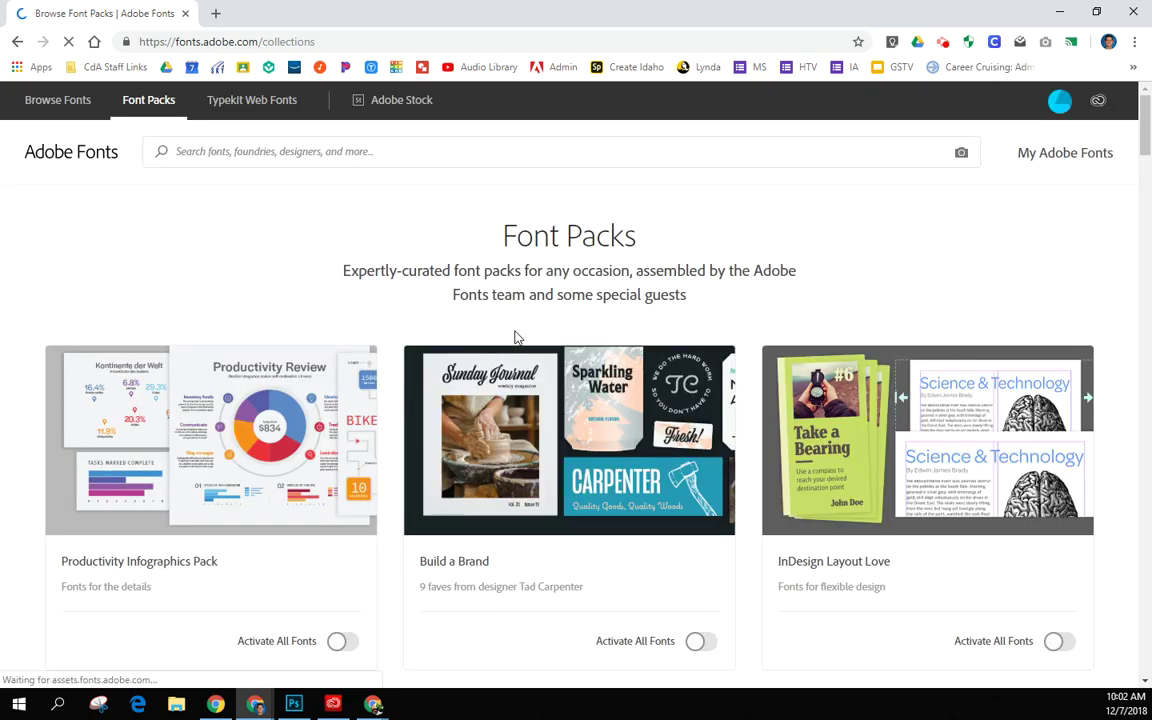
pyautogui.scroll(-1, 515, 335)
pyautogui.scroll(-2, 515, 335)
pyautogui.scroll(-3, 833, 332)
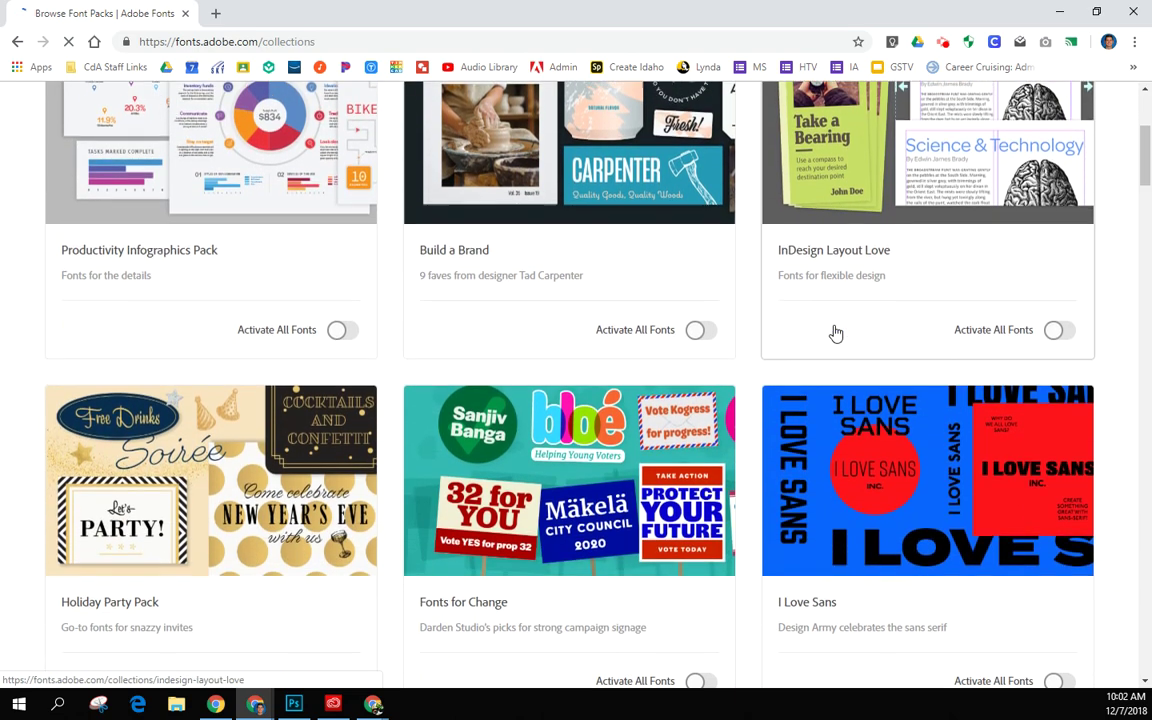
# - Open the Band Poster Font Pack and look through its description, activation state and sample fonts
pyautogui.scroll(-5, 800, 355)
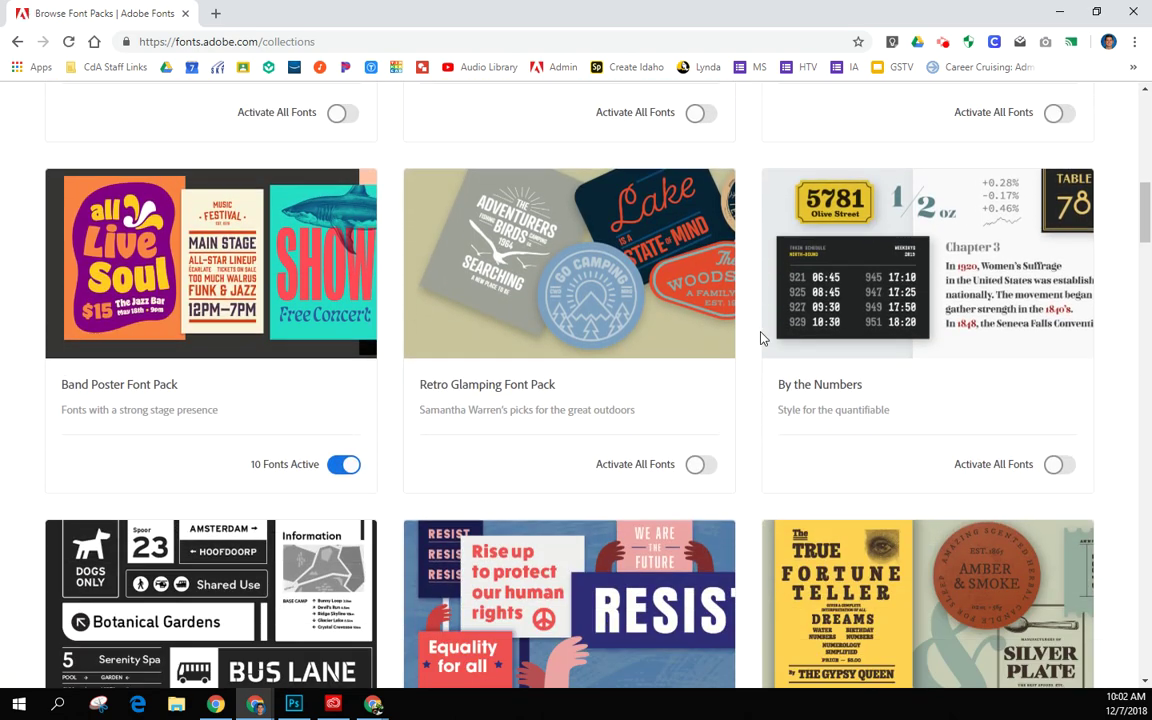
pyautogui.click(227, 277)
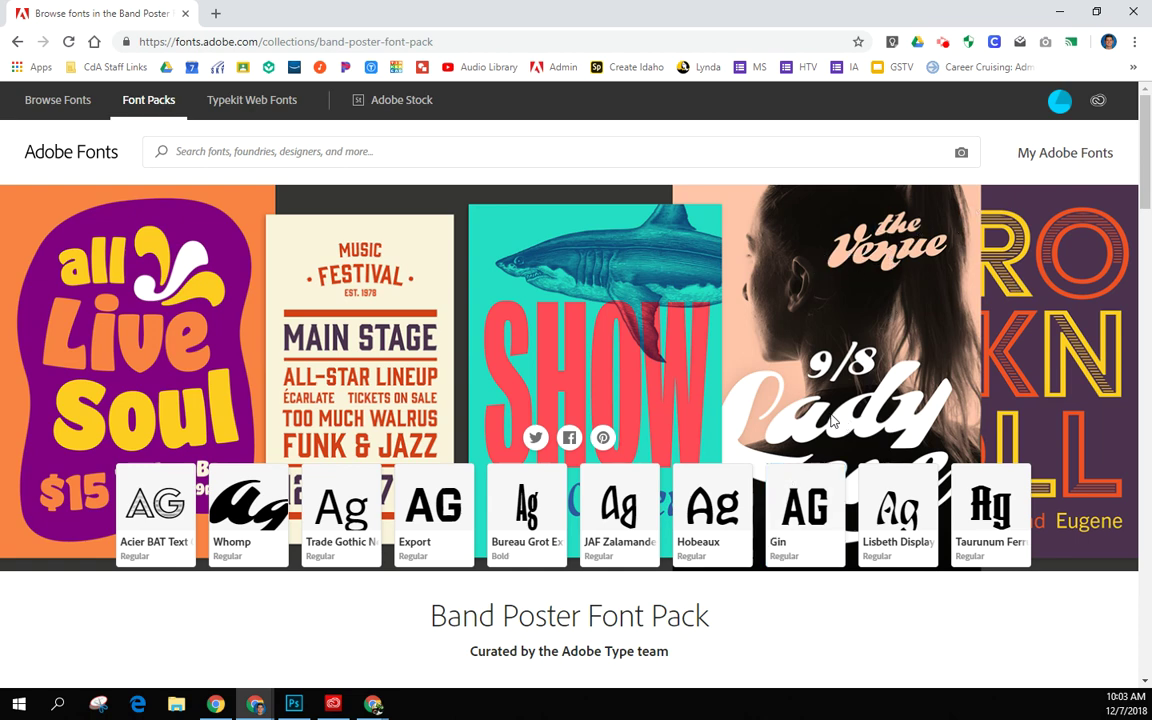
pyautogui.scroll(-5, 270, 530)
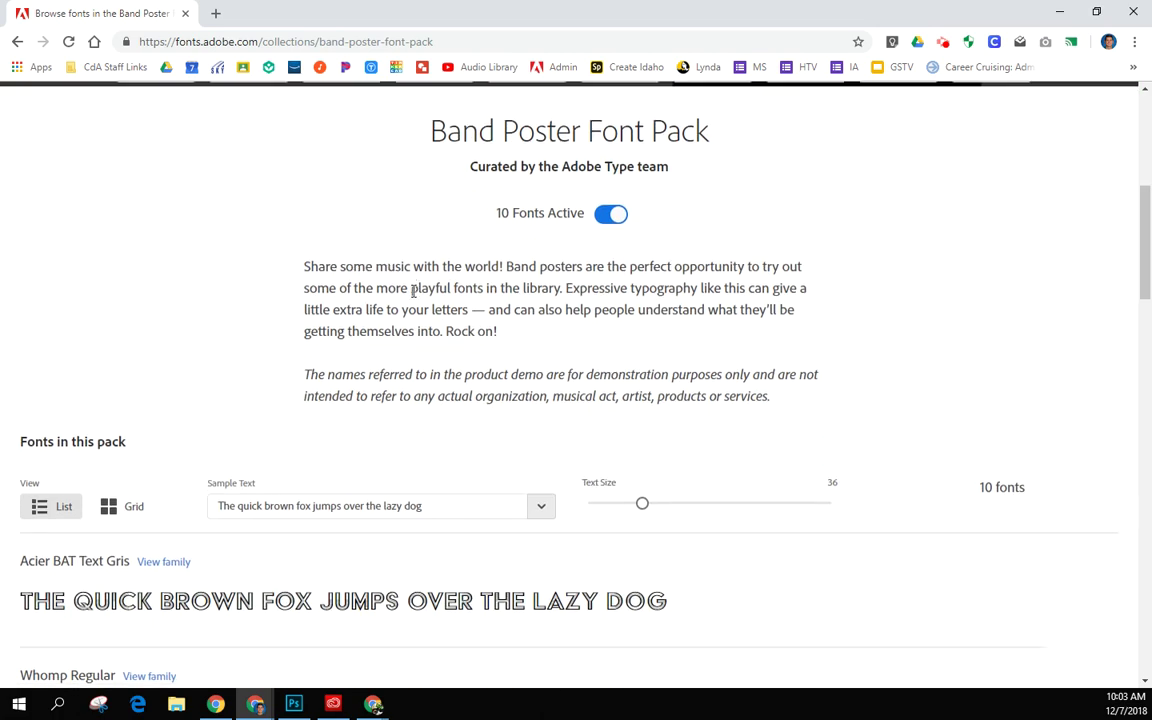
pyautogui.scroll(3, 470, 270)
pyautogui.scroll(-6, 414, 298)
pyautogui.scroll(5, 414, 298)
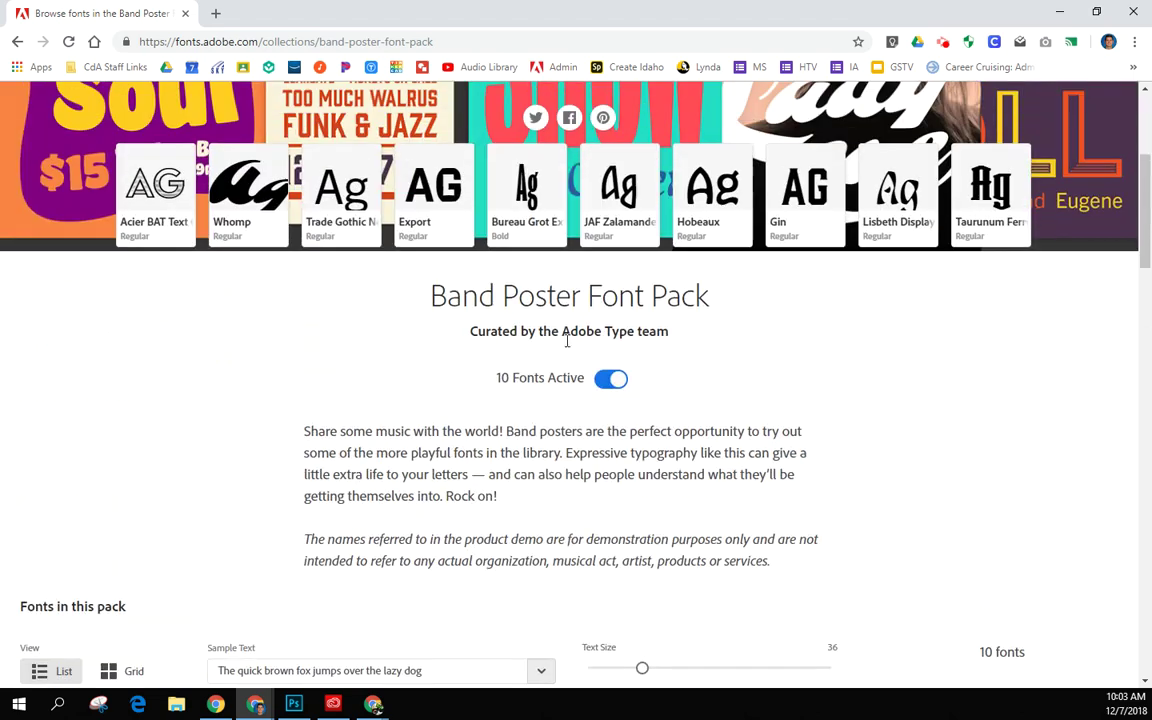
pyautogui.scroll(-6, 288, 419)
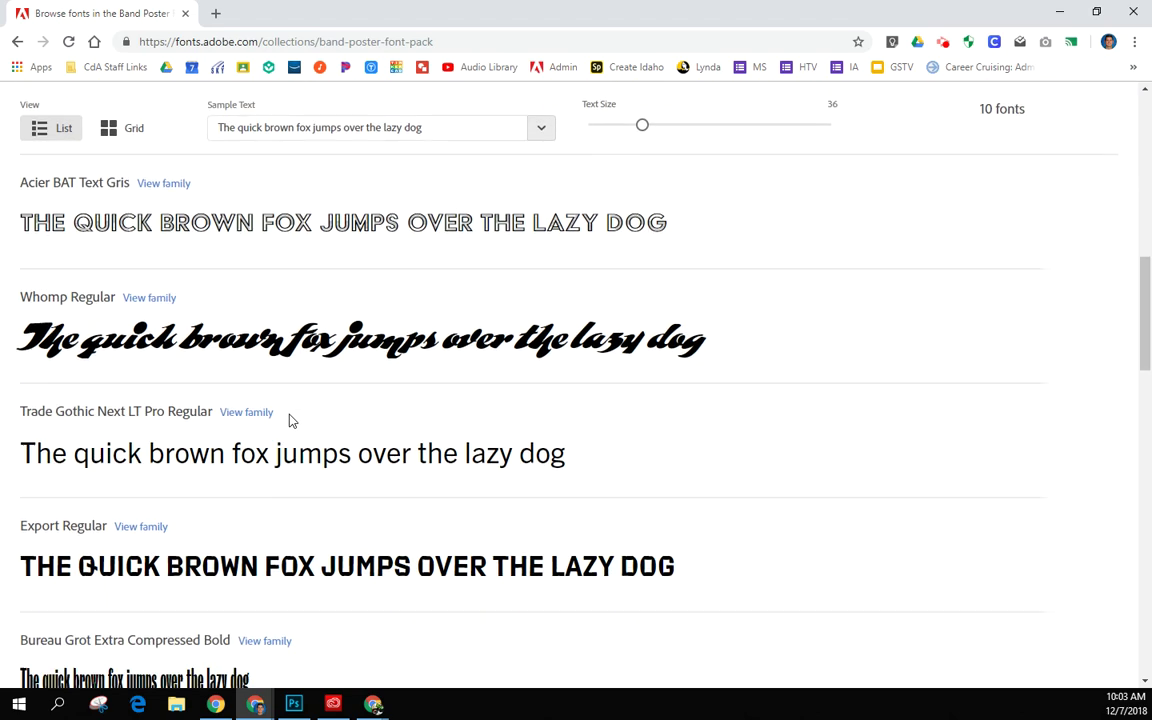
pyautogui.scroll(-6, 288, 419)
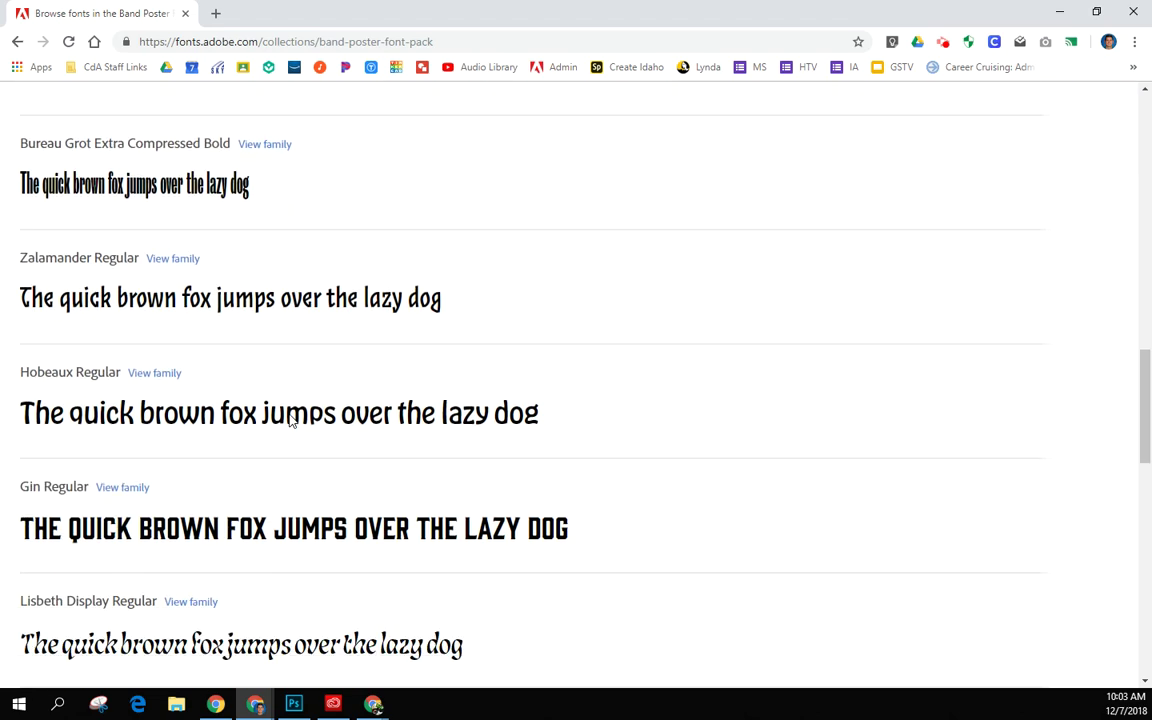
pyautogui.scroll(10, 288, 419)
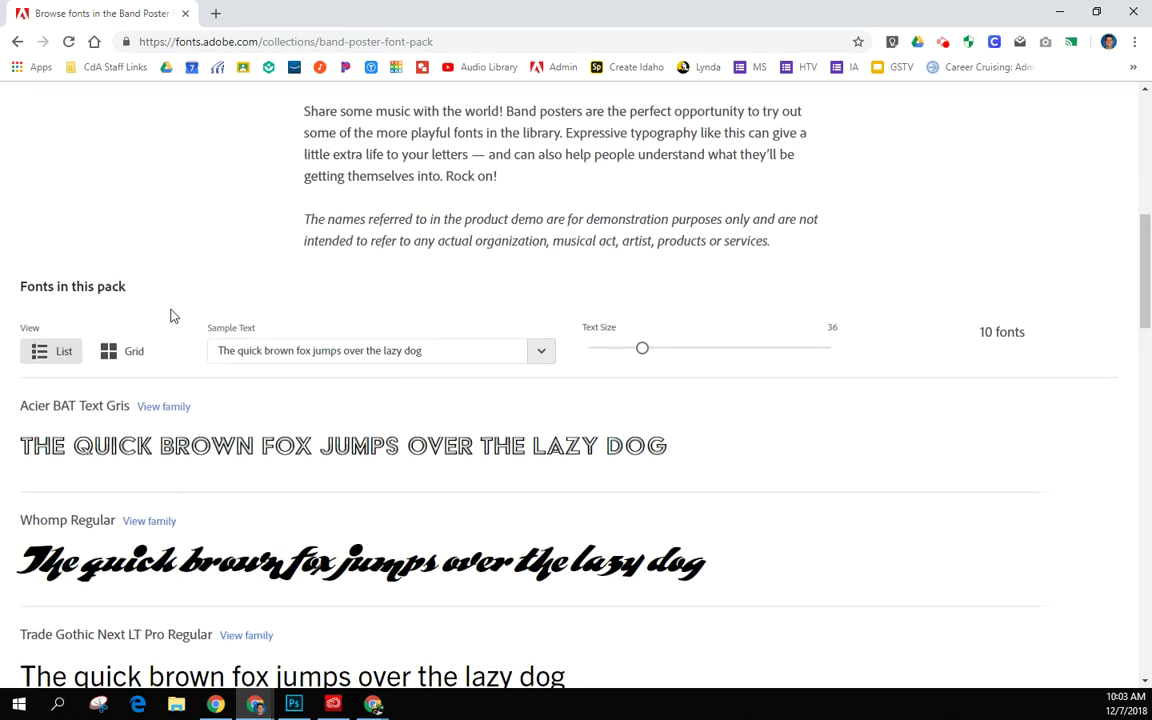
pyautogui.scroll(-1, 172, 314)
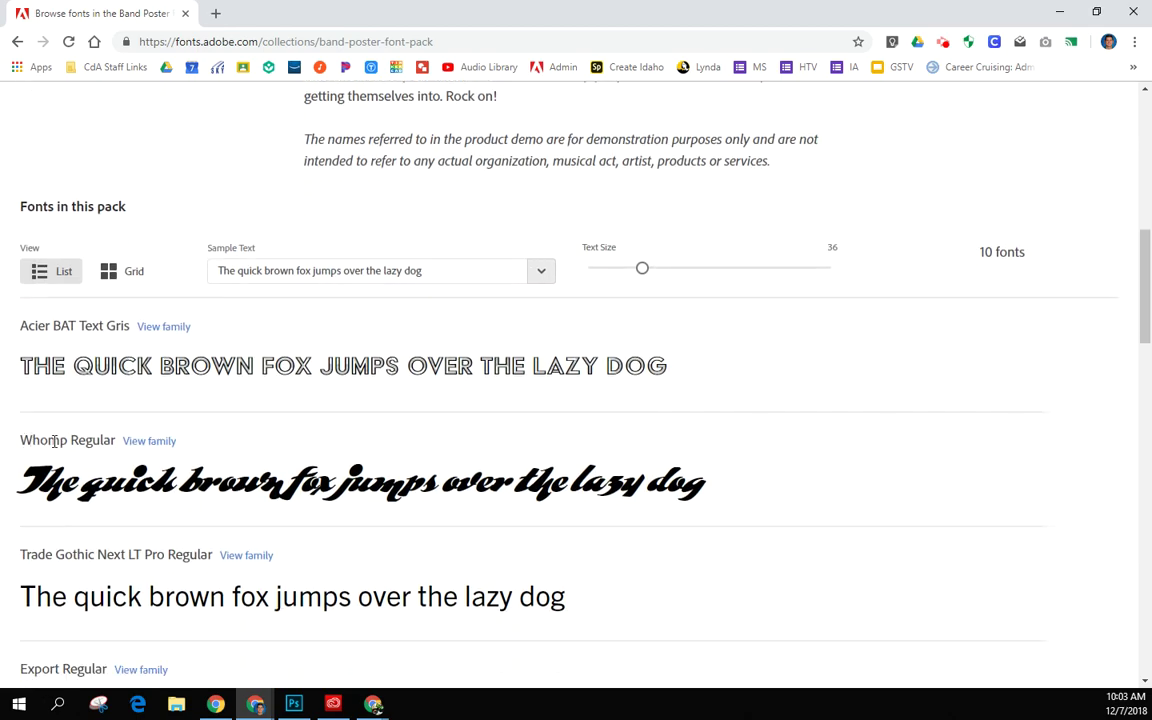
pyautogui.scroll(5, 584, 404)
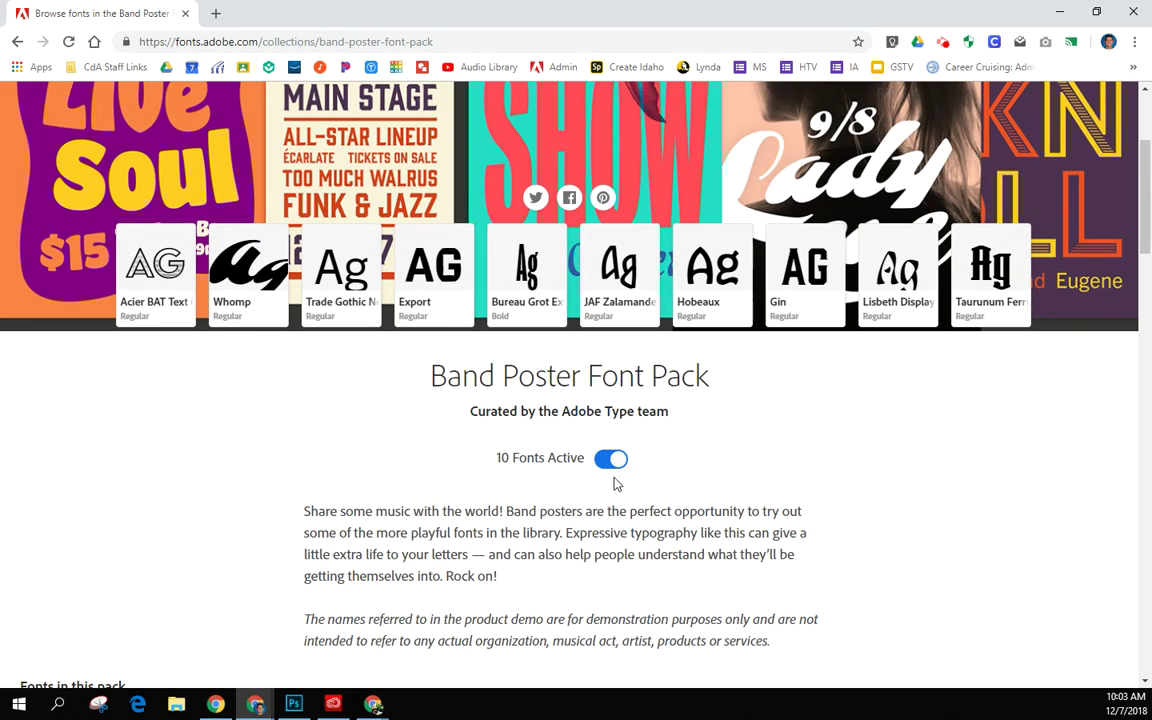
pyautogui.scroll(-3, 333, 419)
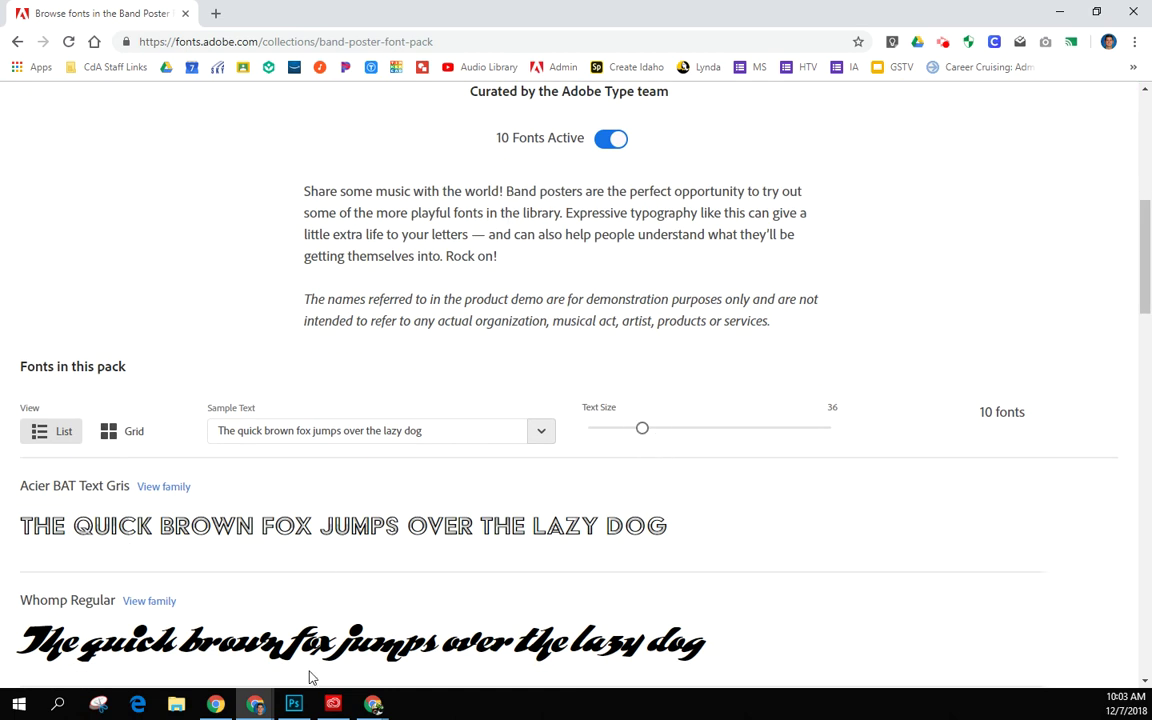
# - Switch to Photoshop and set the font of the selected Hike text to Whomp Regular
pyautogui.click(295, 705)
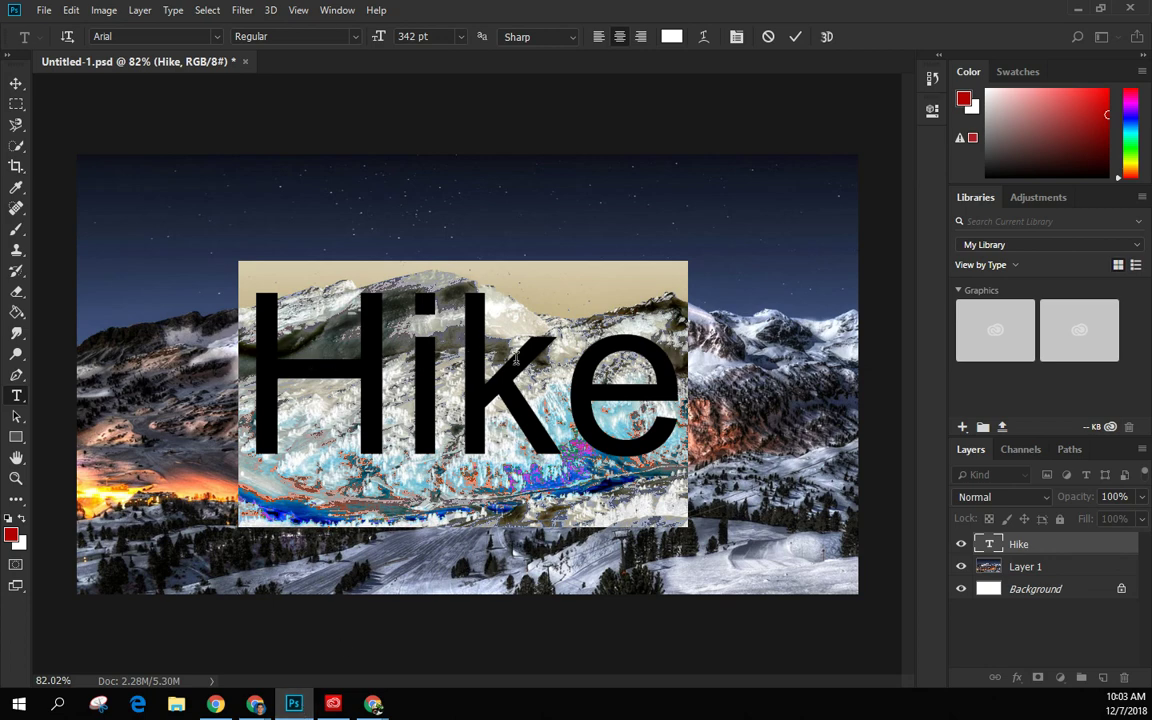
pyautogui.click(218, 37)
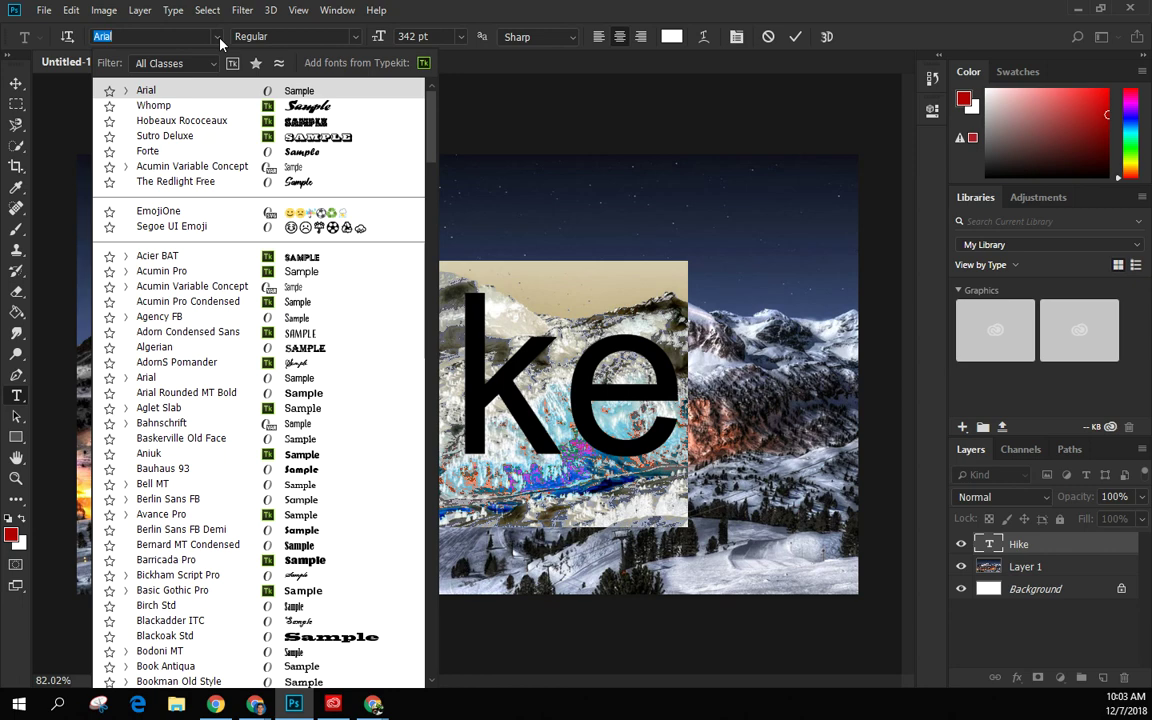
pyautogui.write('who')
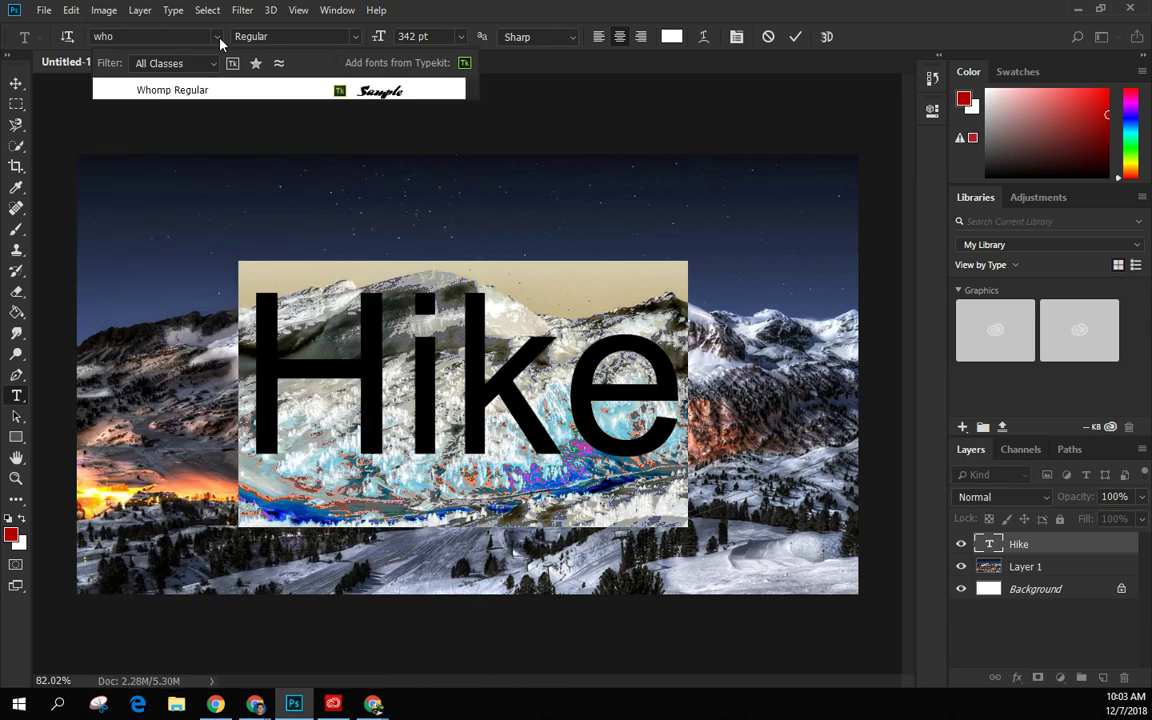
pyautogui.click(175, 90)
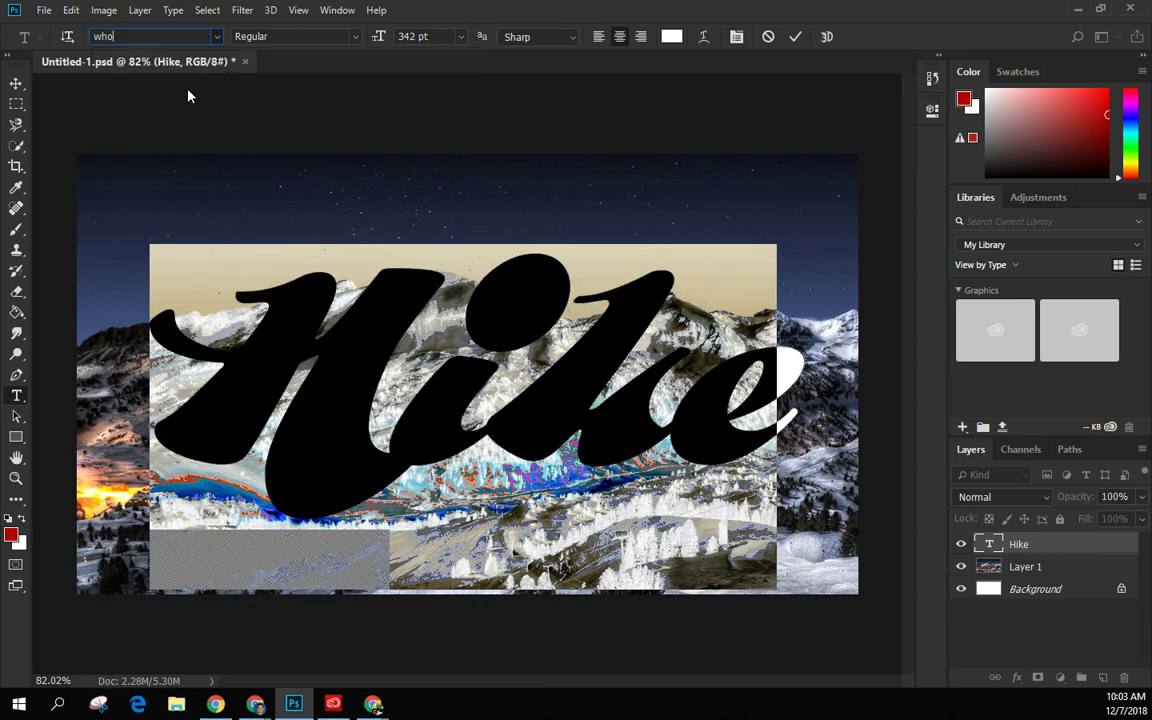
# - Filter the font list to Typekit fonts only and preview several of them on the Hike text
pyautogui.click(219, 37)
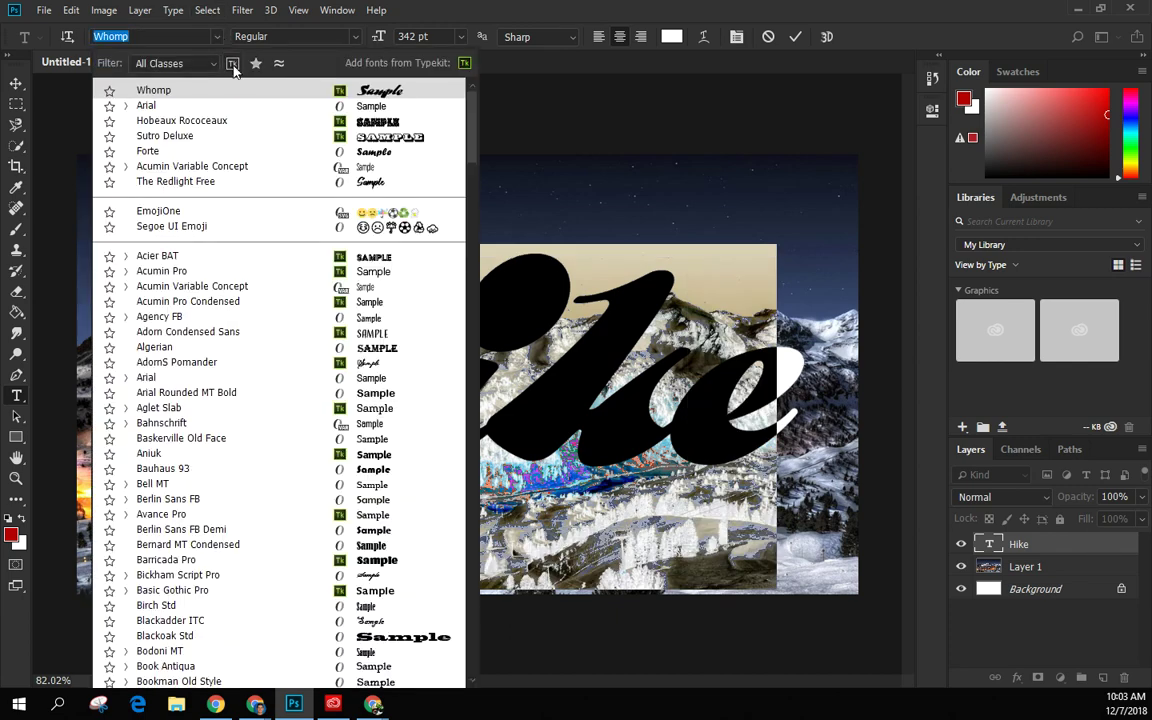
pyautogui.click(232, 64)
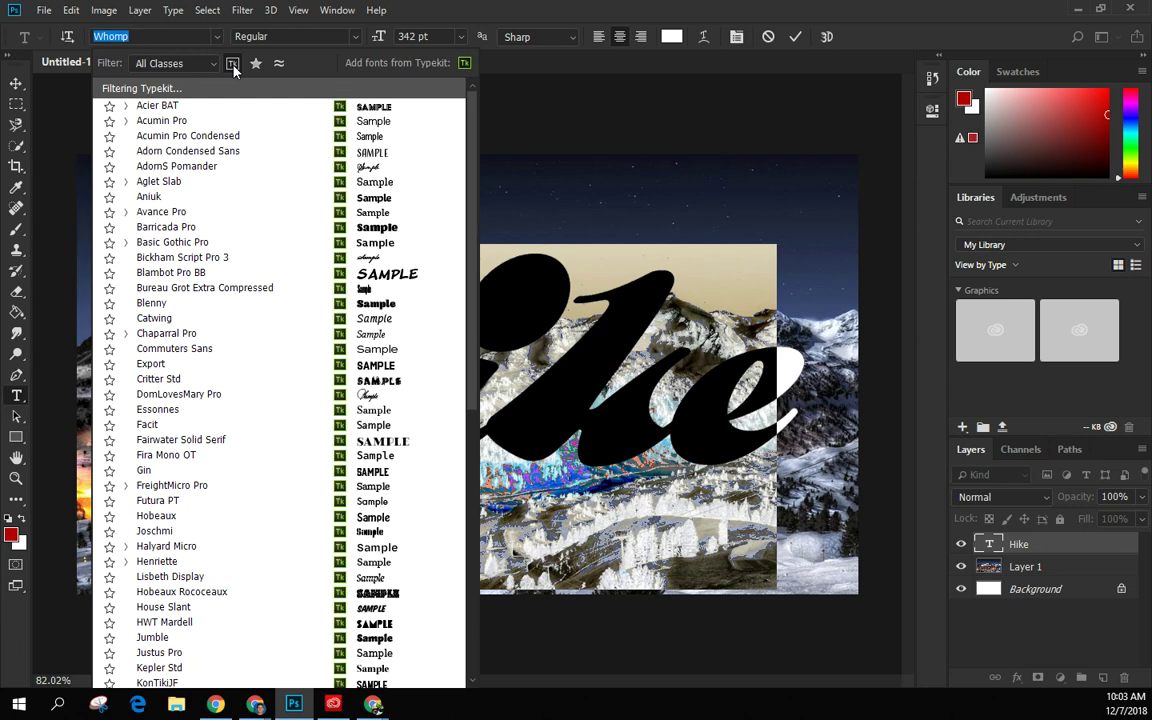
pyautogui.scroll(-2, 276, 200)
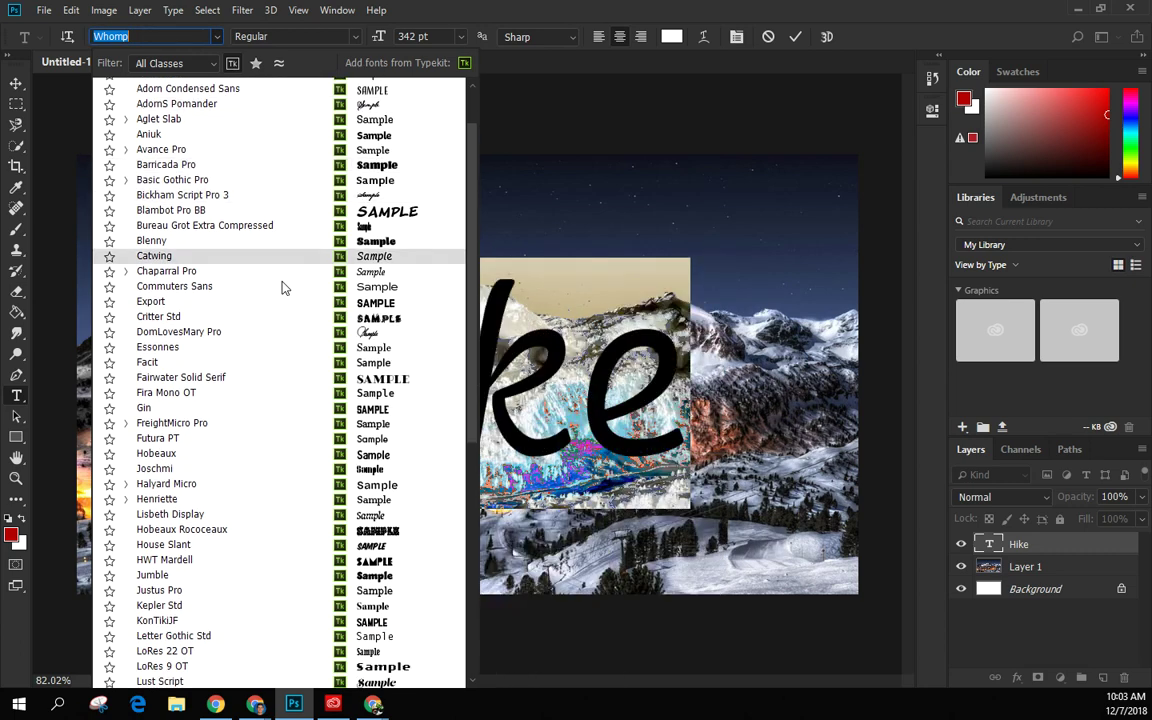
pyautogui.click(281, 289)
pyautogui.click(216, 38)
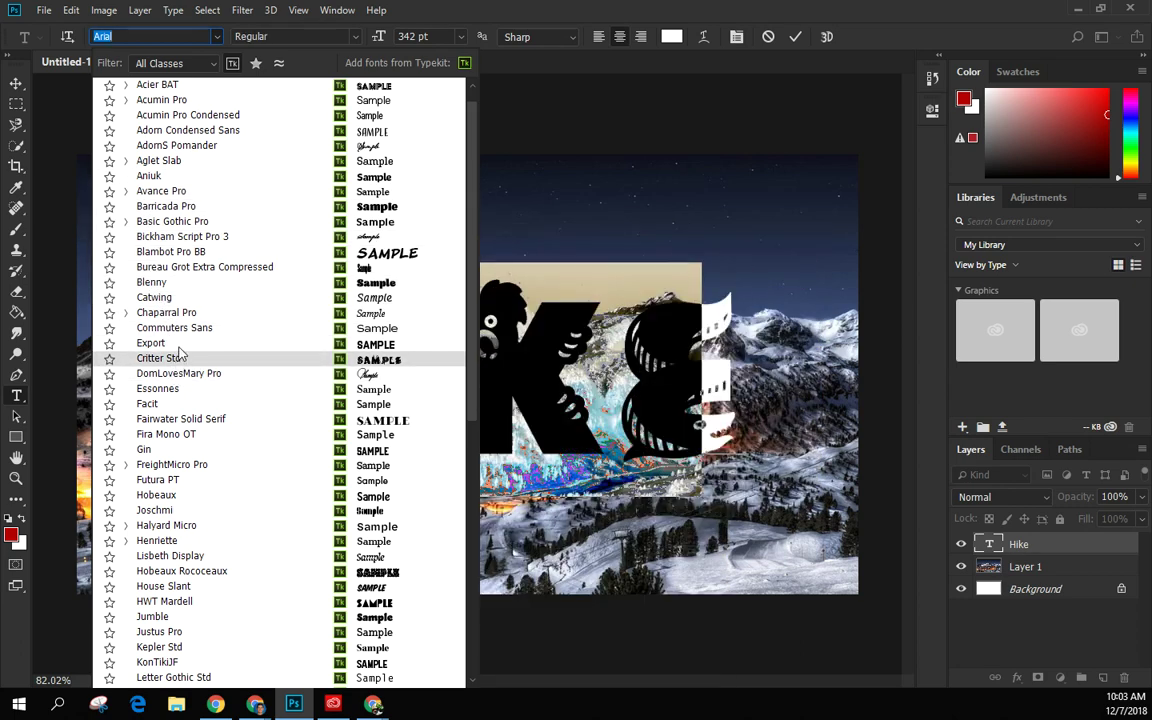
pyautogui.scroll(-3, 170, 400)
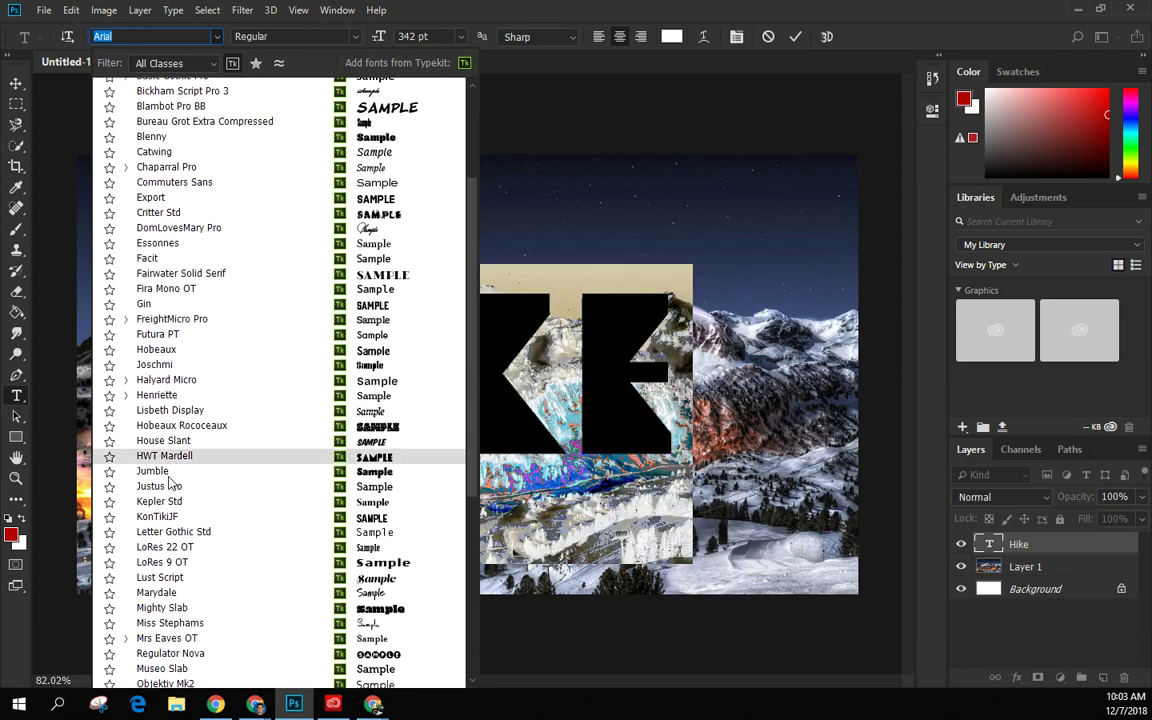
pyautogui.scroll(-2, 175, 495)
pyautogui.press('Escape')
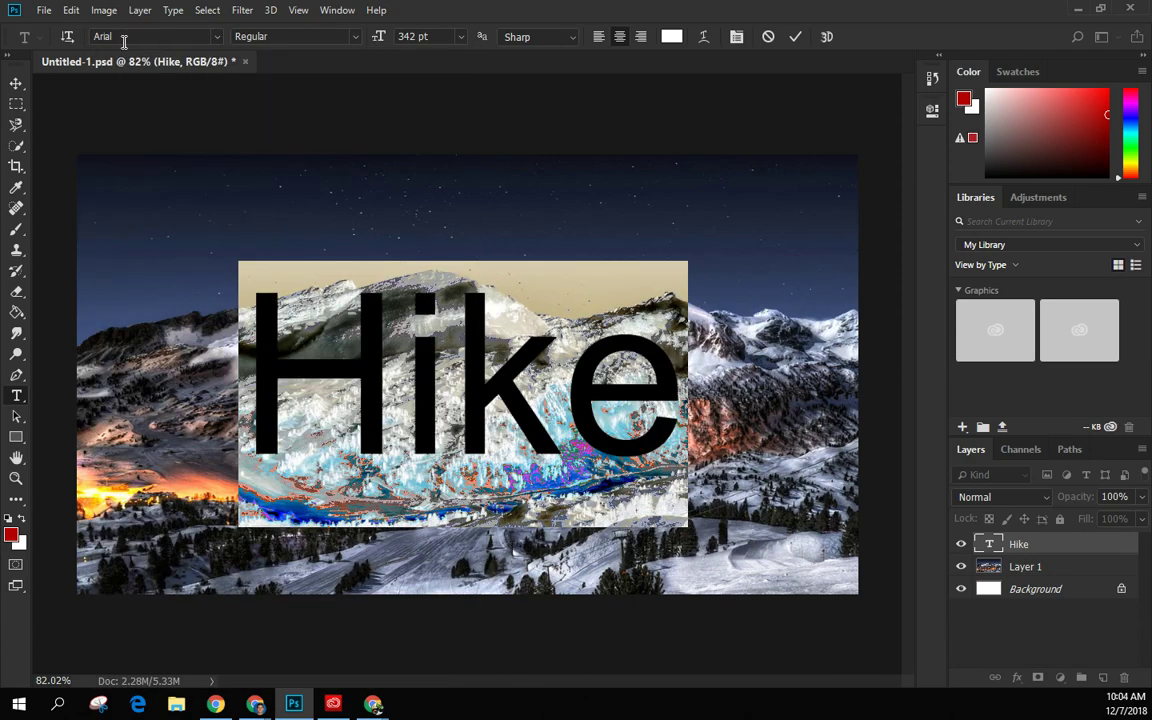
# - Set the font of the Hike text to Regulator Nova
pyautogui.click(213, 38)
pyautogui.scroll(-4, 198, 590)
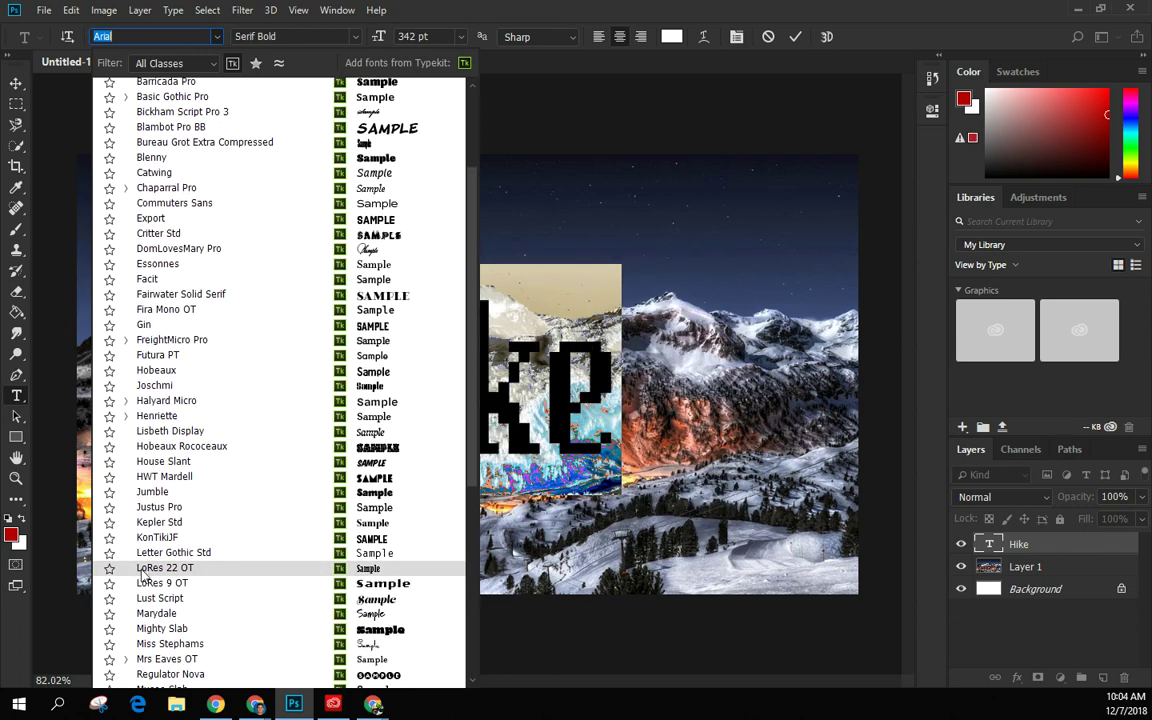
pyautogui.click(185, 655)
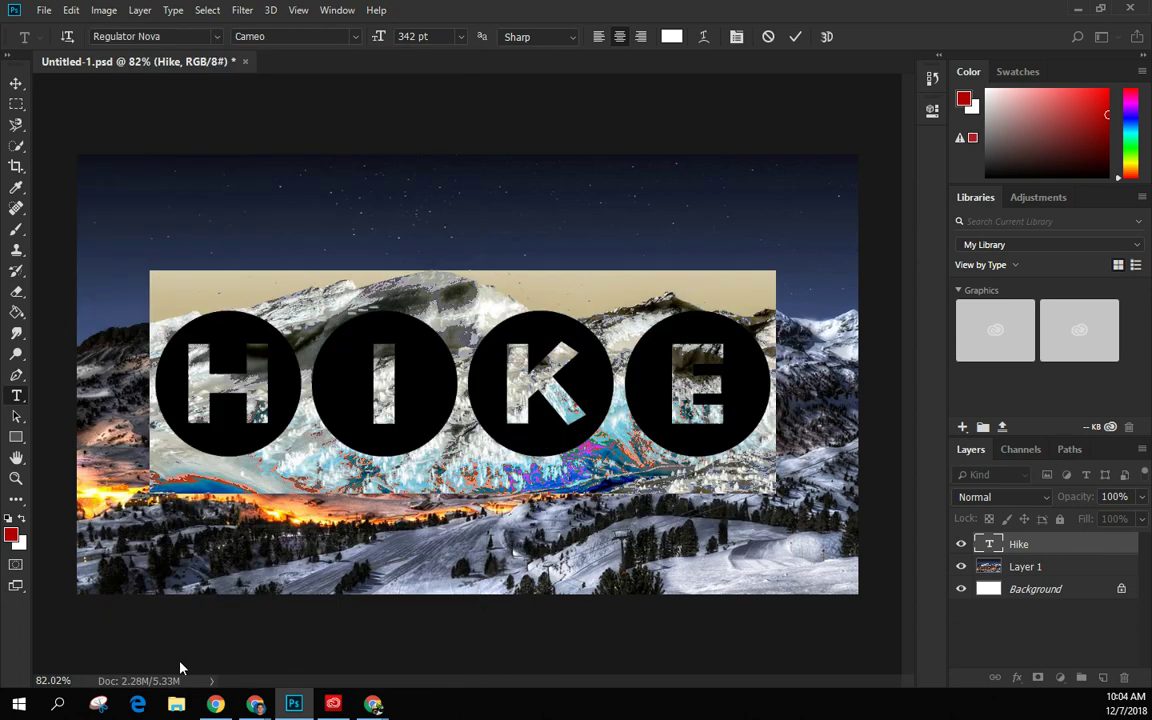
# - Change the Hike text to the Whomp Regular font, commit the text edit and activate the Move tool
pyautogui.click(172, 37)
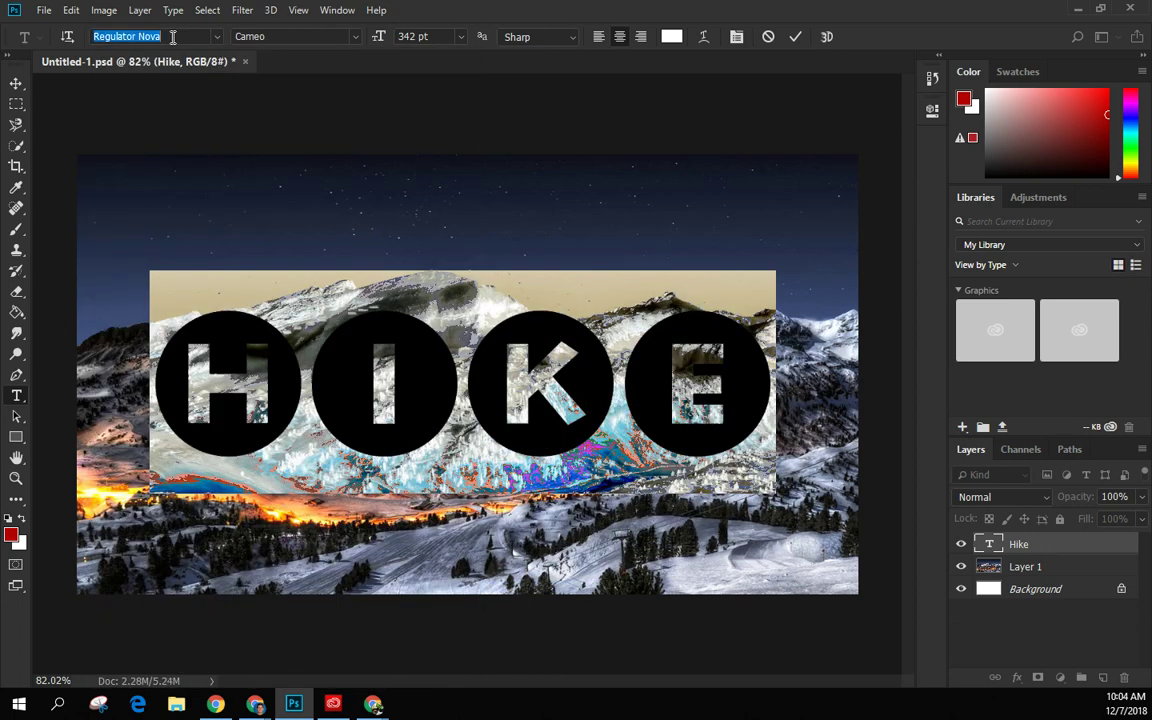
pyautogui.write('who')
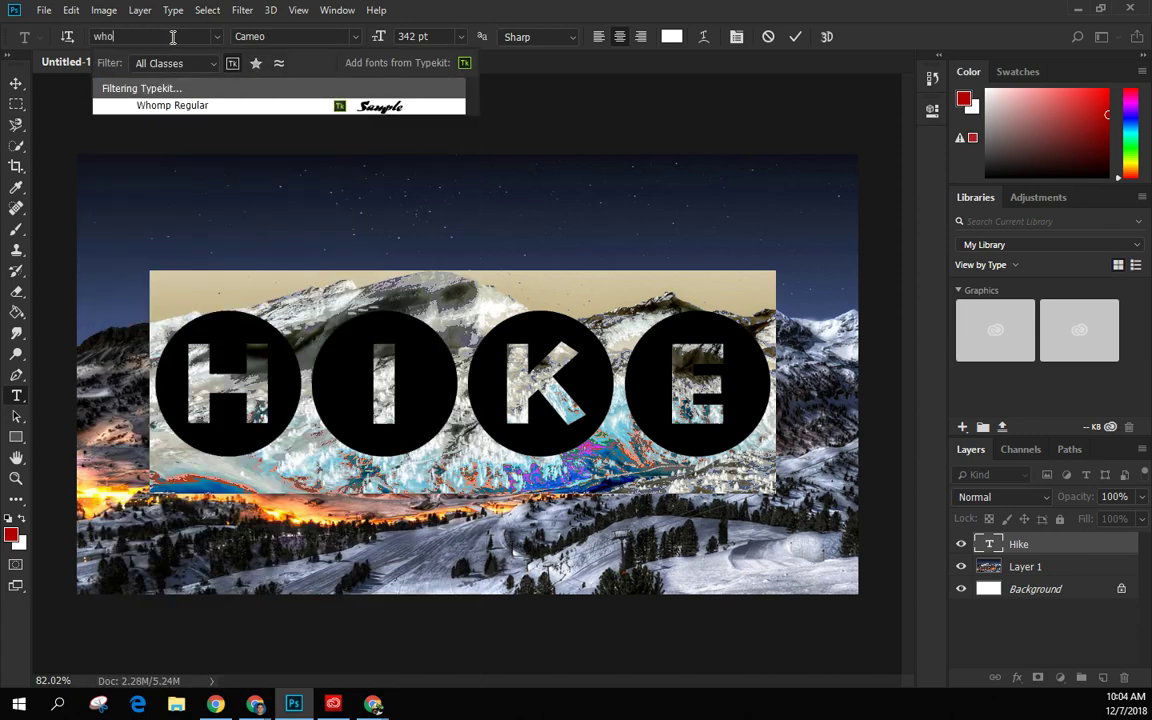
pyautogui.click(207, 110)
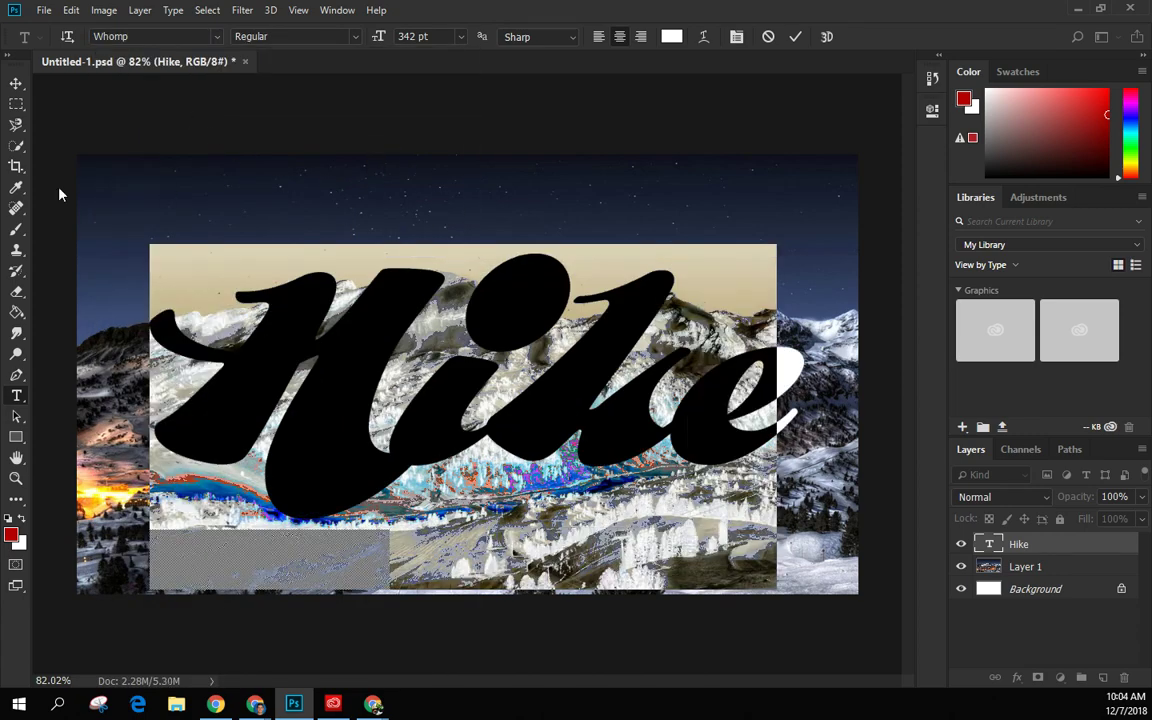
pyautogui.hotkey('ctrl', 'Return')
pyautogui.press('v')
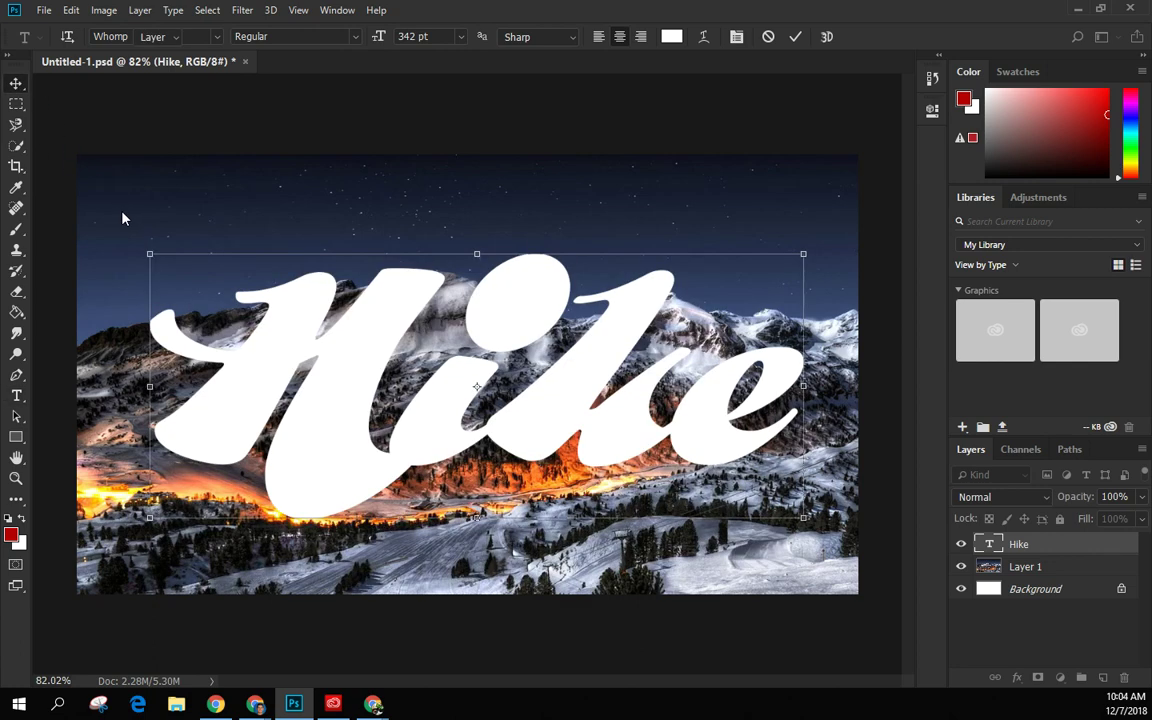
# - Select the Hike text layer and add a Drop Shadow layer style, moving the style settings aside from the artwork
pyautogui.click(395, 292)
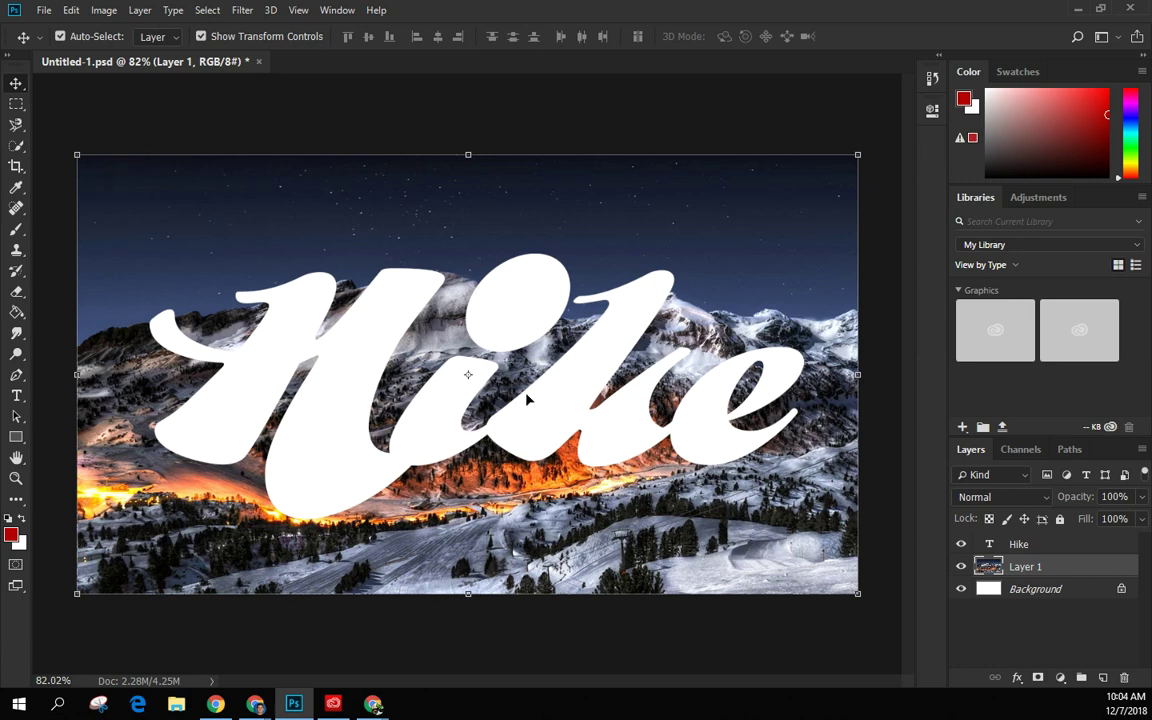
pyautogui.click(1042, 548)
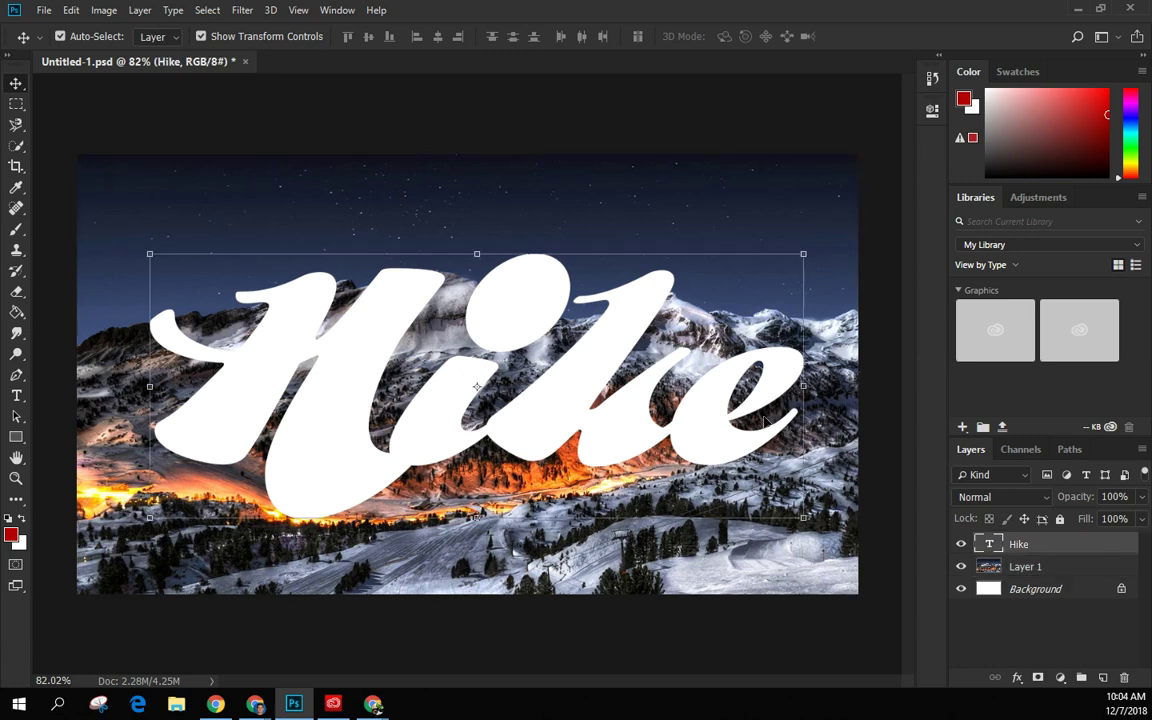
pyautogui.click(1032, 564)
pyautogui.click(1031, 547)
pyautogui.click(140, 12)
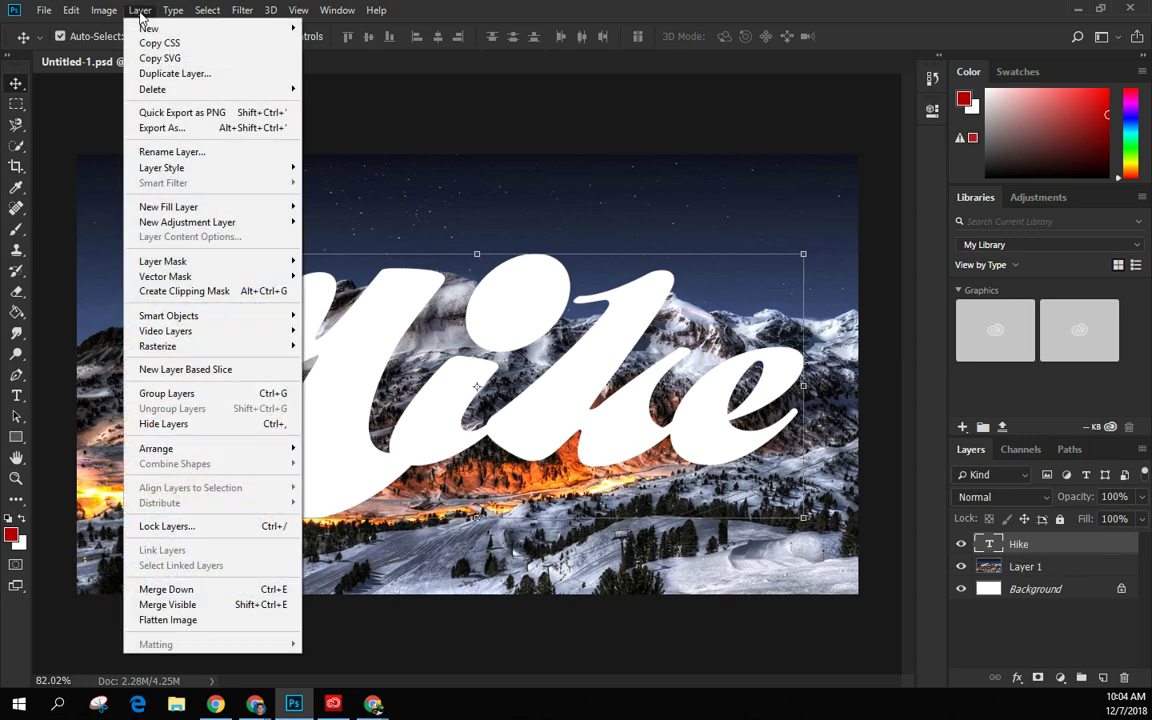
pyautogui.moveTo(285, 168)
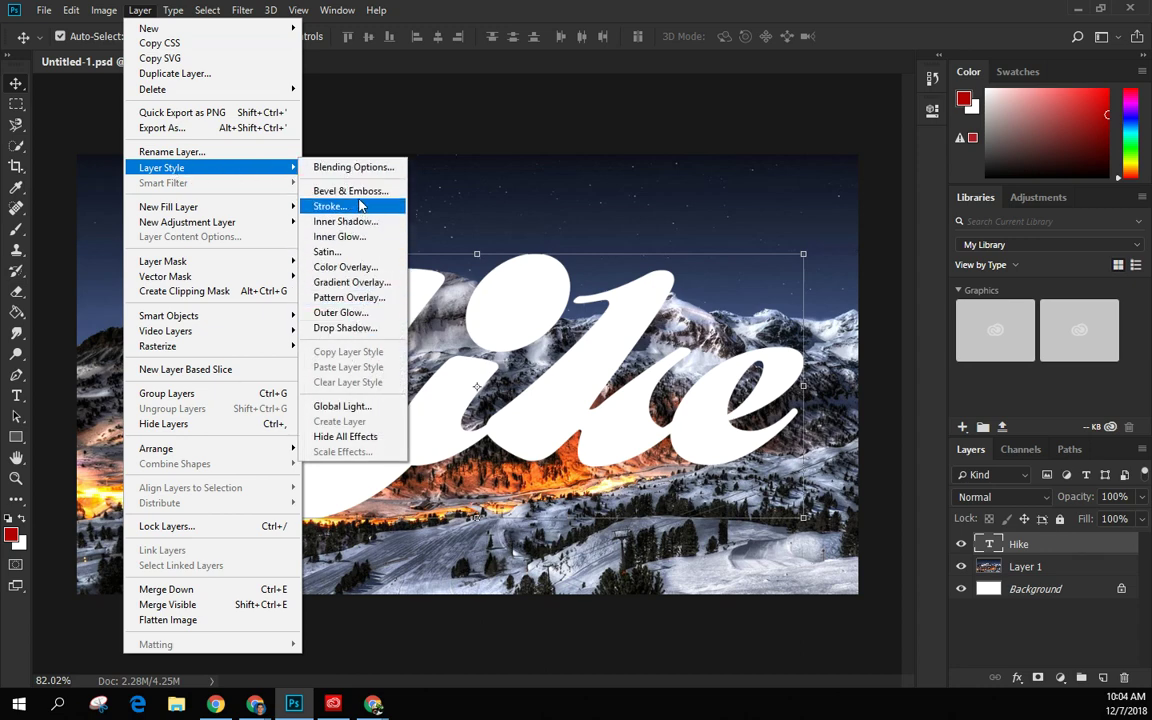
pyautogui.click(343, 328)
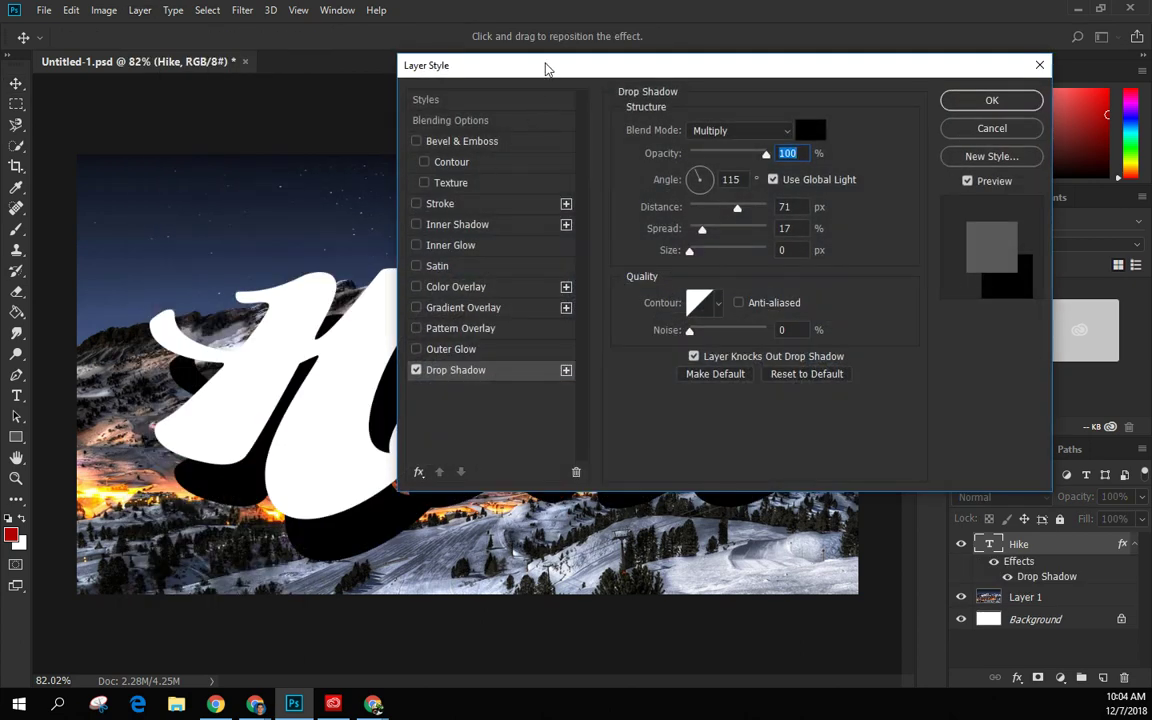
pyautogui.moveTo(547, 68); pyautogui.dragTo(587, 90)
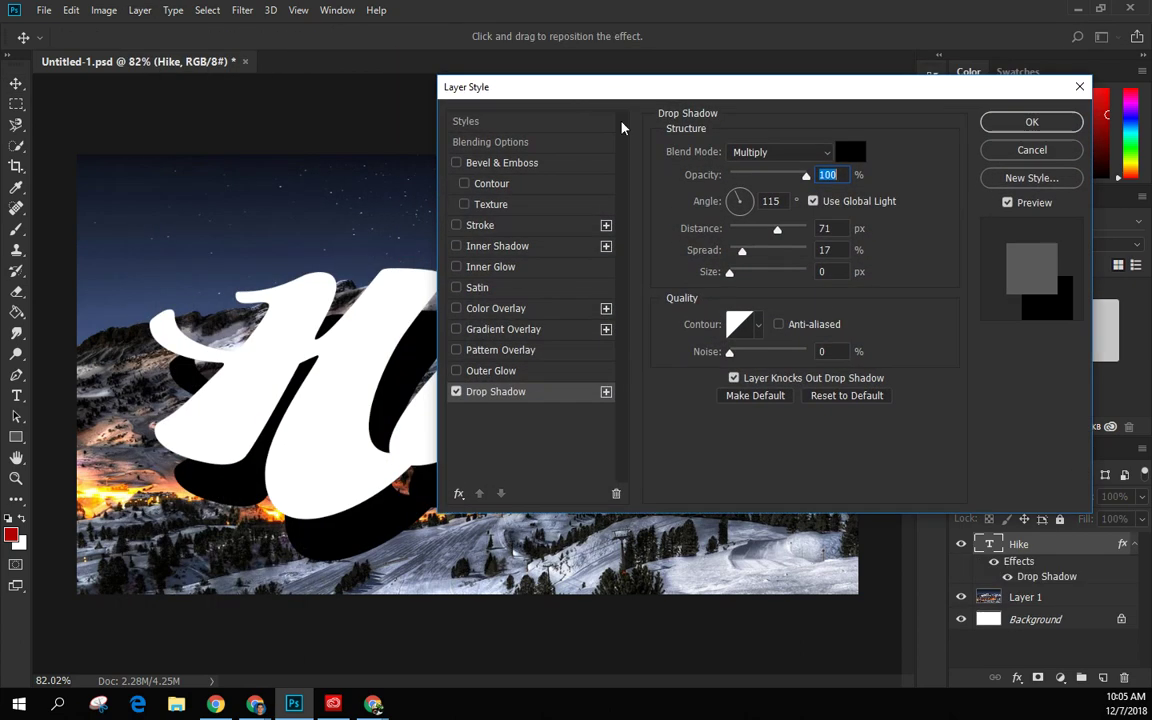
# - Turn off the Drop Shadow and preview Bevel & Emboss, Stroke and Inner Shadow one at a time on the Hike text
pyautogui.click(456, 392)
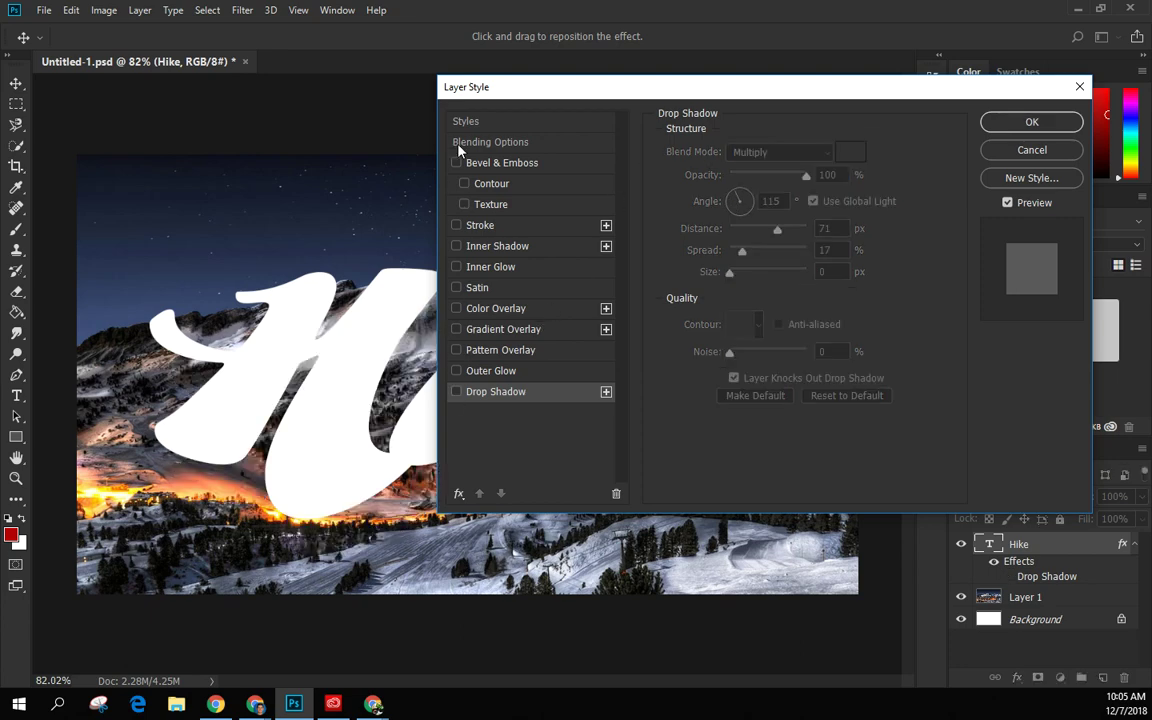
pyautogui.click(456, 163)
pyautogui.click(456, 163)
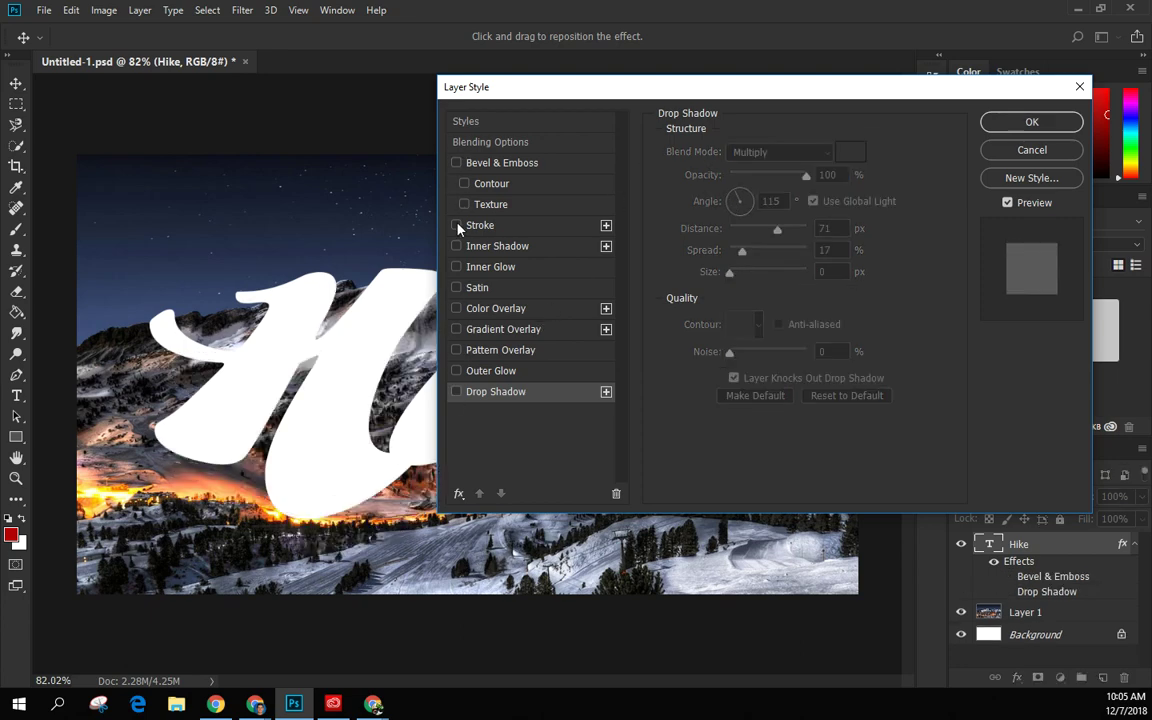
pyautogui.click(456, 225)
pyautogui.click(457, 226)
pyautogui.click(457, 246)
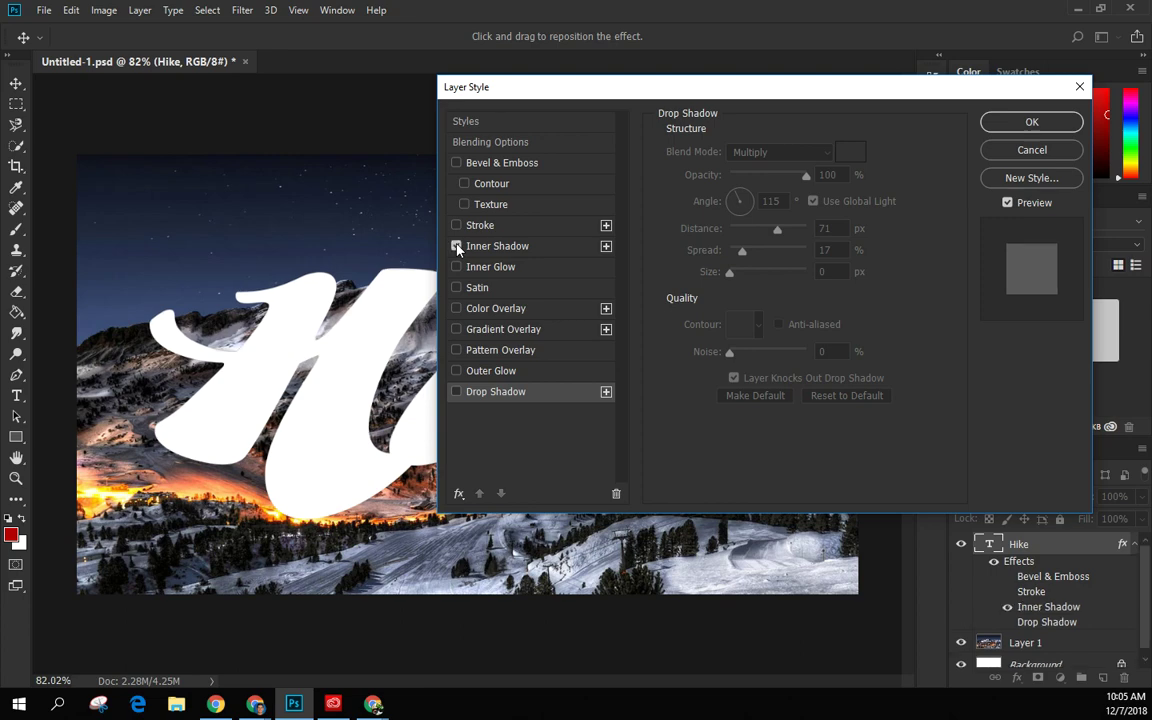
pyautogui.click(457, 246)
# - Try an Outer Glow on the Hike text with 51% opacity, 28% spread and 199 px size
pyautogui.click(457, 371)
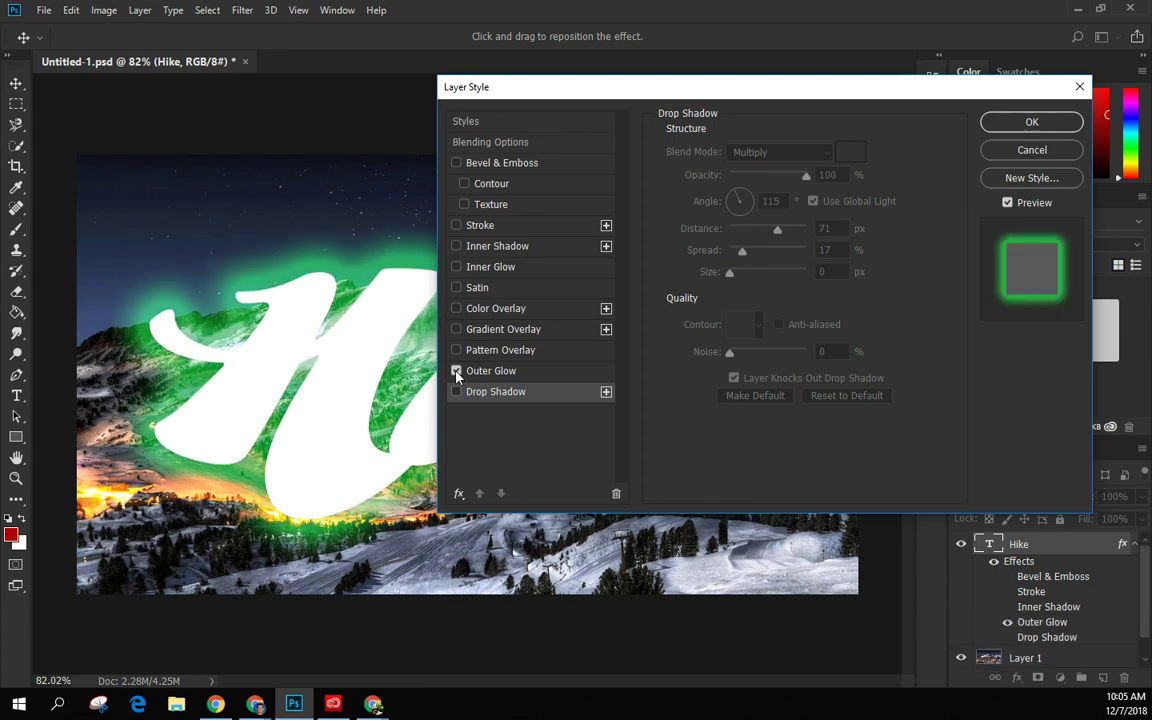
pyautogui.moveTo(605, 96); pyautogui.dragTo(632, 129)
pyautogui.click(530, 406)
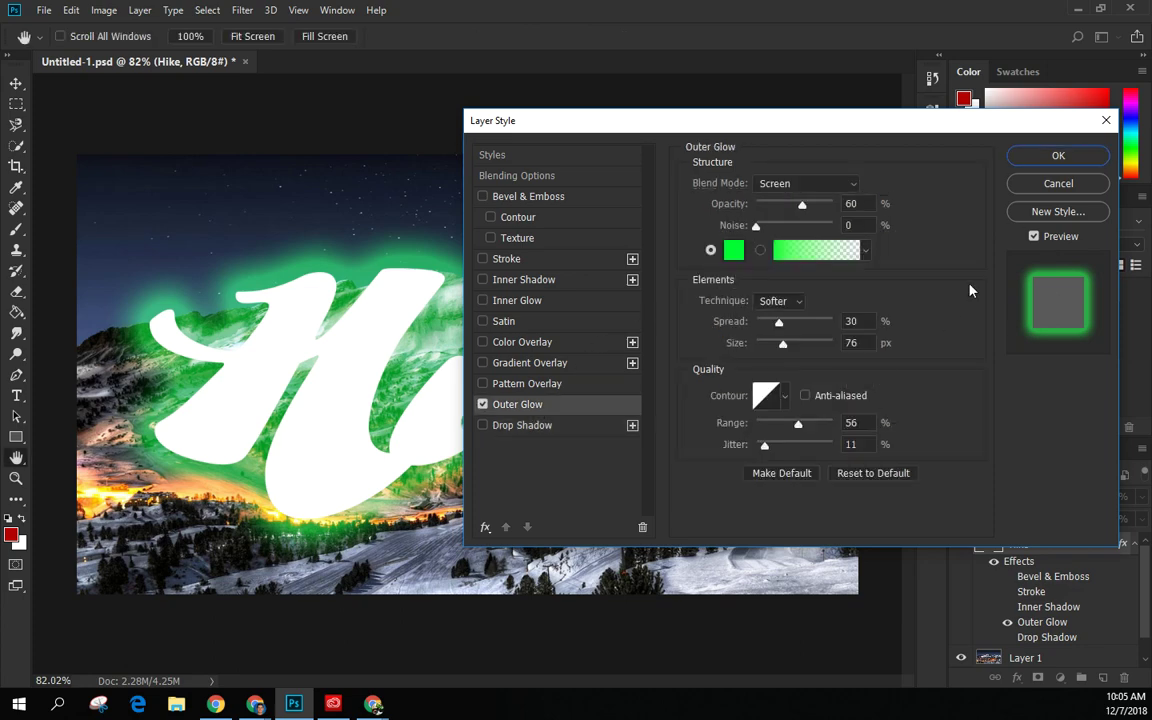
pyautogui.moveTo(801, 205); pyautogui.dragTo(797, 206)
pyautogui.moveTo(779, 322); pyautogui.dragTo(818, 346)
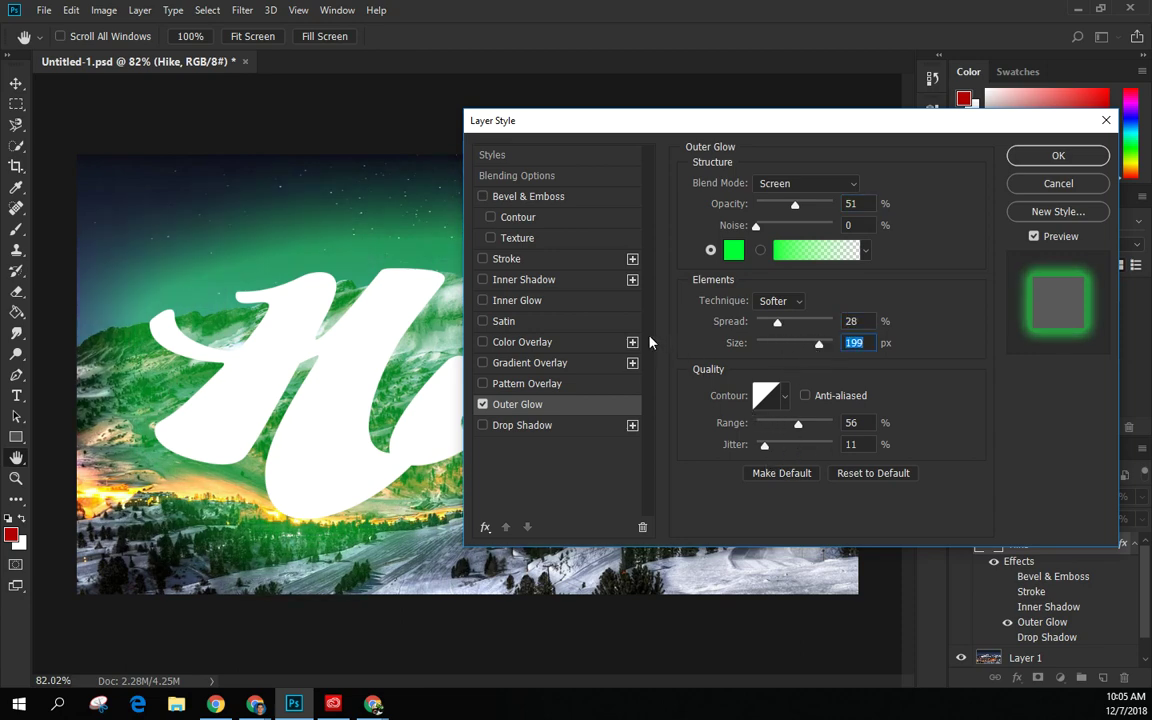
# - Toggle Bevel & Emboss on and off over the glowing text and turn off the Outer Glow
pyautogui.click(483, 197)
pyautogui.click(483, 197)
pyautogui.click(483, 404)
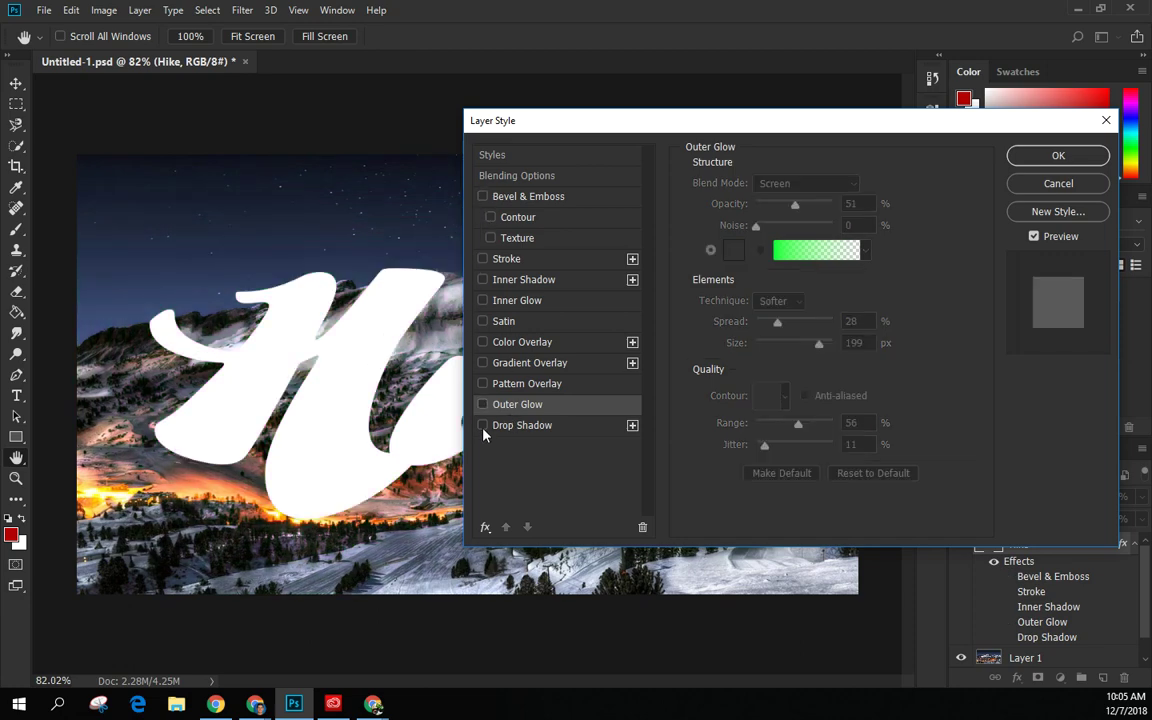
# - Turn on the Hike text's Drop Shadow with 100% opacity, angle 135°, distance 25 px, spread 7% and size 0 px
pyautogui.click(483, 425)
pyautogui.moveTo(607, 121); pyautogui.dragTo(624, 87)
pyautogui.click(560, 389)
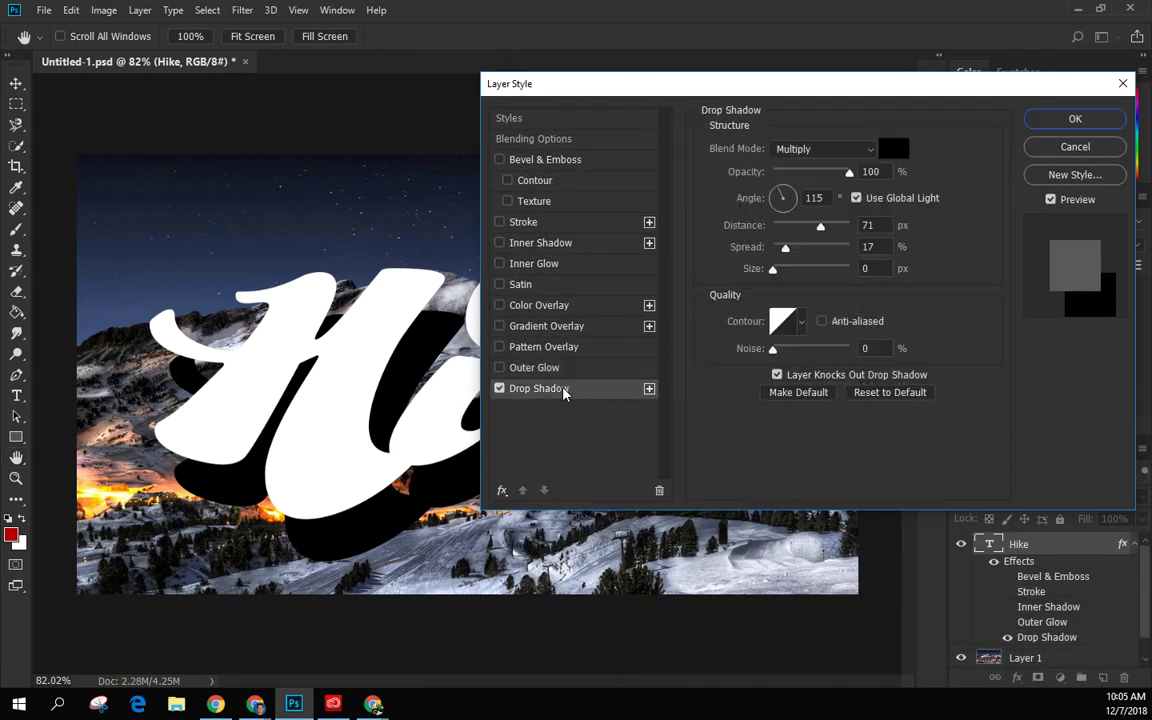
pyautogui.moveTo(795, 196)
pyautogui.mouseDown()
pyautogui.moveTo(805, 193)
pyautogui.moveTo(796, 207)
pyautogui.moveTo(775, 195)
pyautogui.mouseUp()
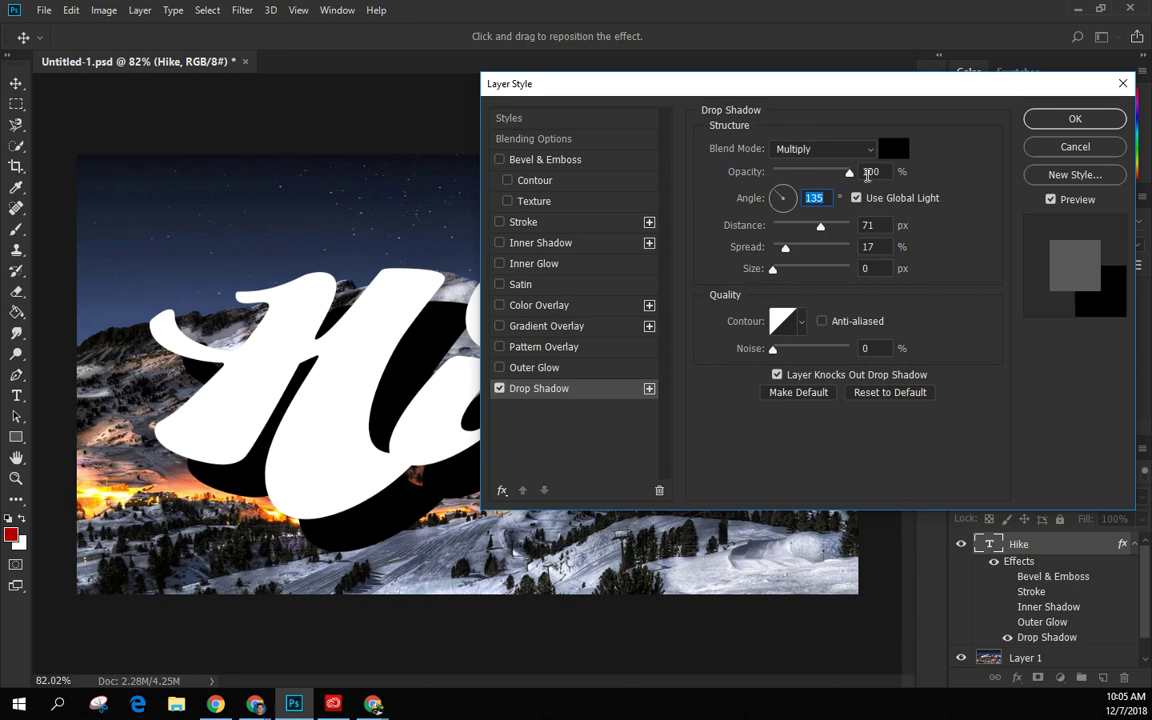
pyautogui.moveTo(849, 172)
pyautogui.mouseDown()
pyautogui.moveTo(775, 172)
pyautogui.moveTo(850, 172)
pyautogui.mouseUp()
pyautogui.moveTo(822, 228); pyautogui.dragTo(757, 275)
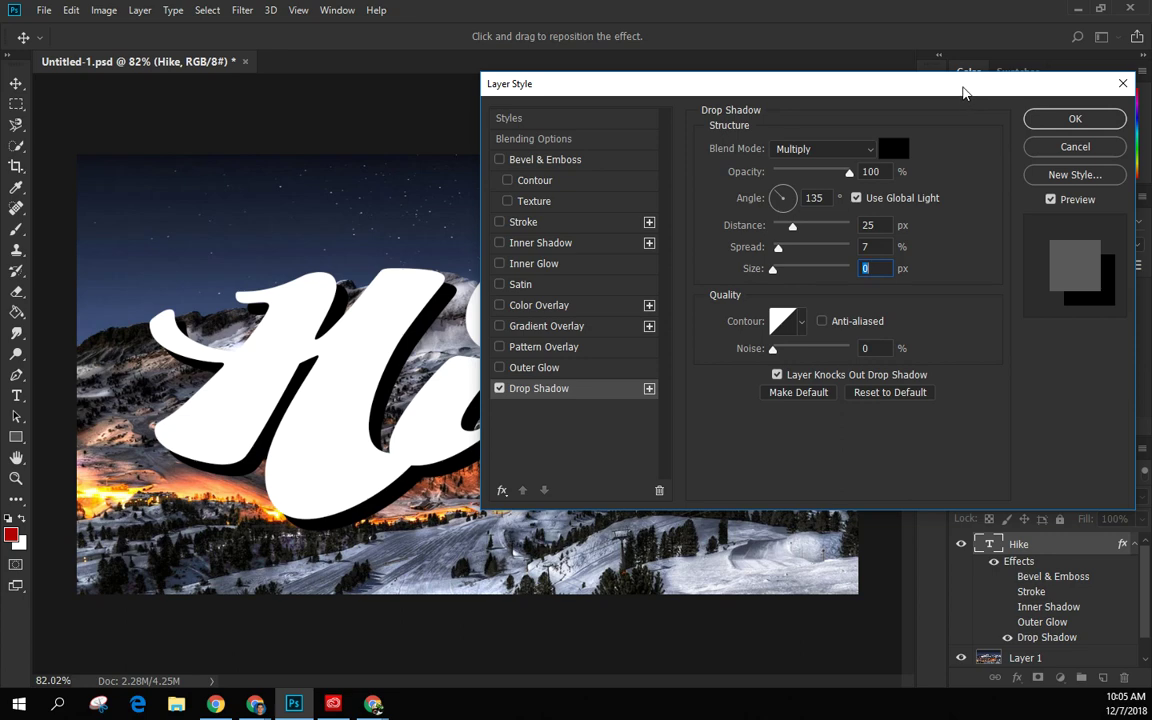
# - Apply the layer style to the Hike text and deselect its layer to view the artwork
pyautogui.moveTo(963, 91); pyautogui.dragTo(848, 134)
pyautogui.click(956, 167)
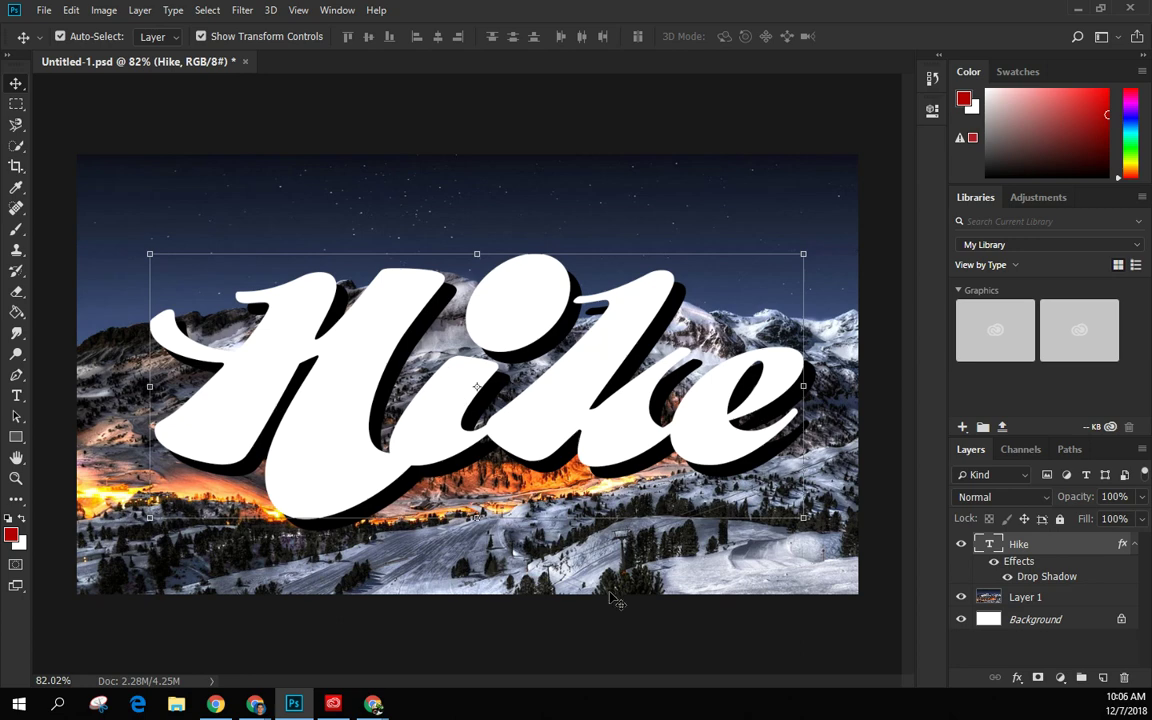
pyautogui.click(874, 198)
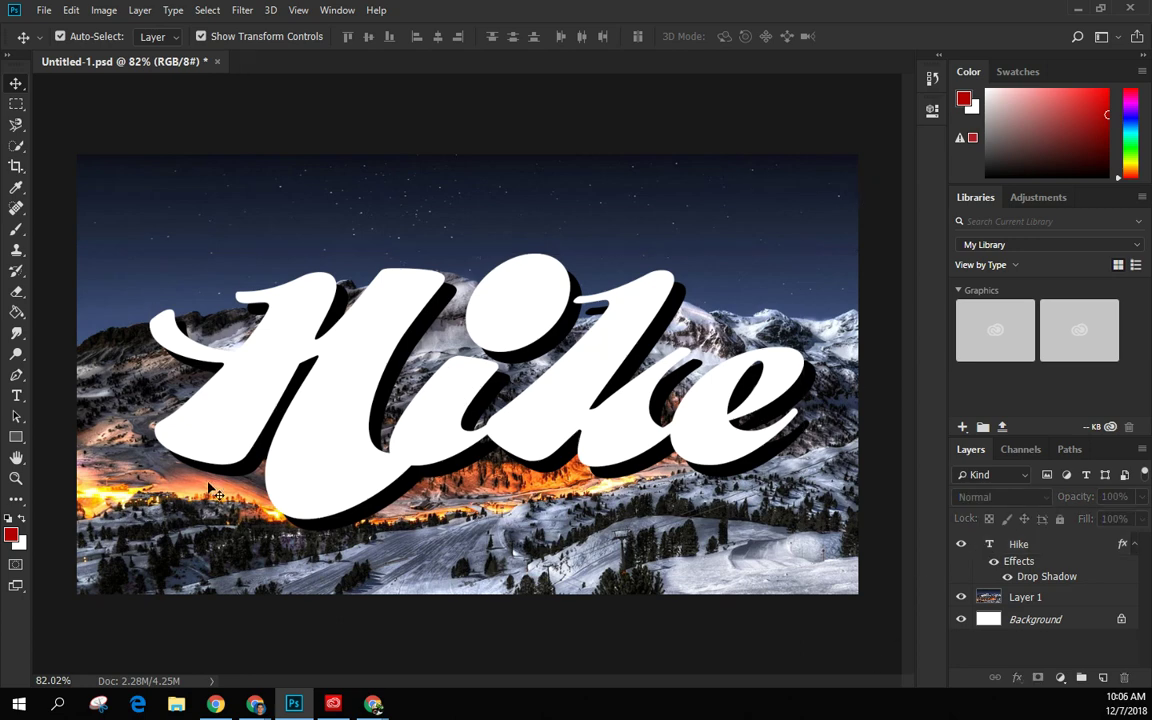